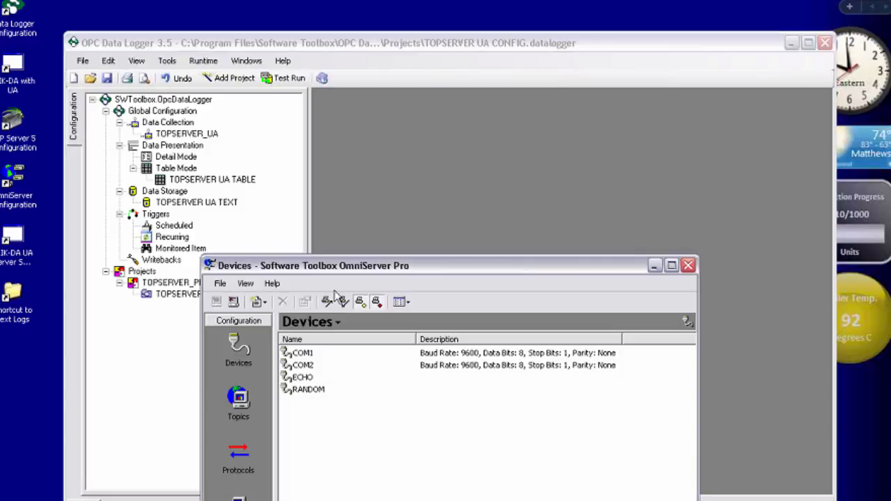
Step: Open the OPC UA client configuration in OmniServer and examine the general properties of the opc.tcp endpoint on port 27730
drag(207, 261, 158, 165)
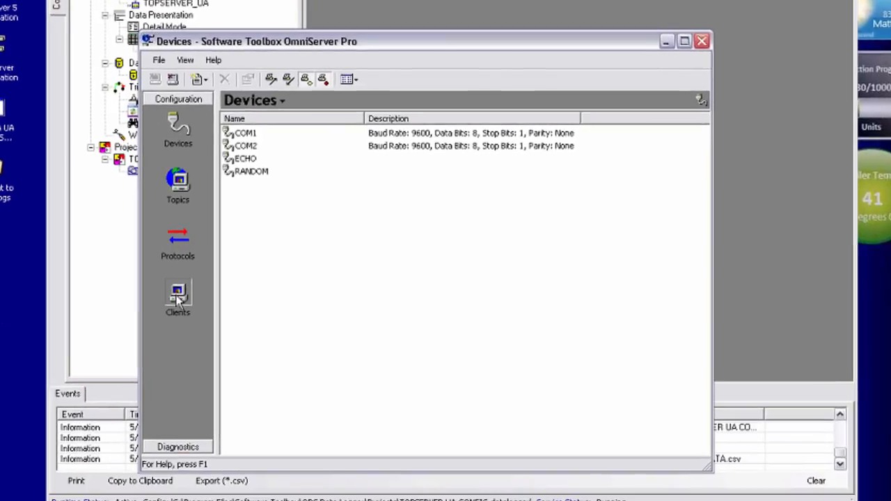
click(177, 298)
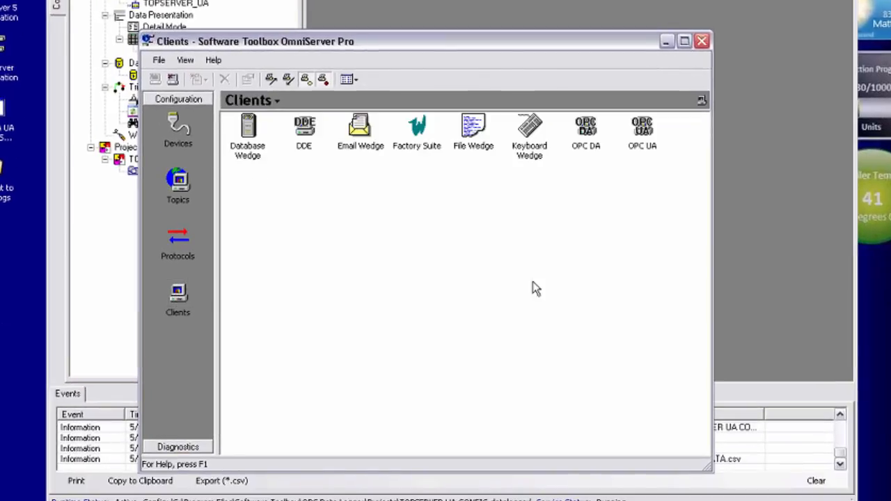
double_click(650, 144)
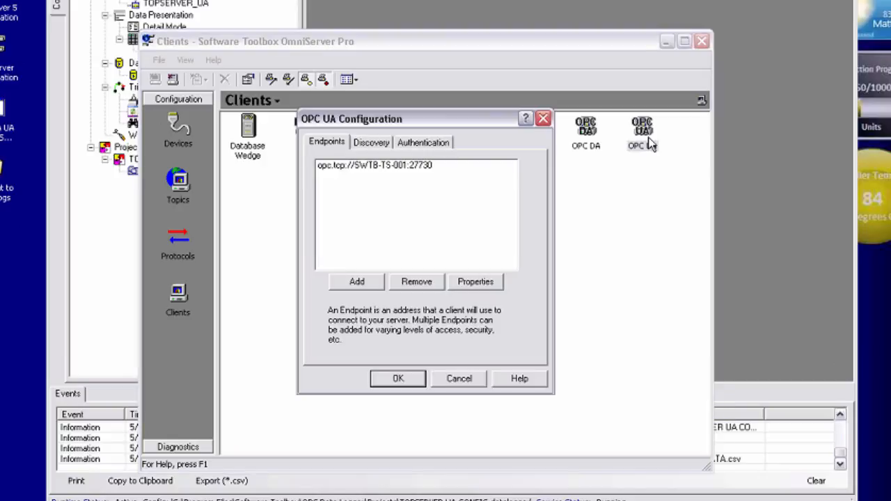
click(405, 165)
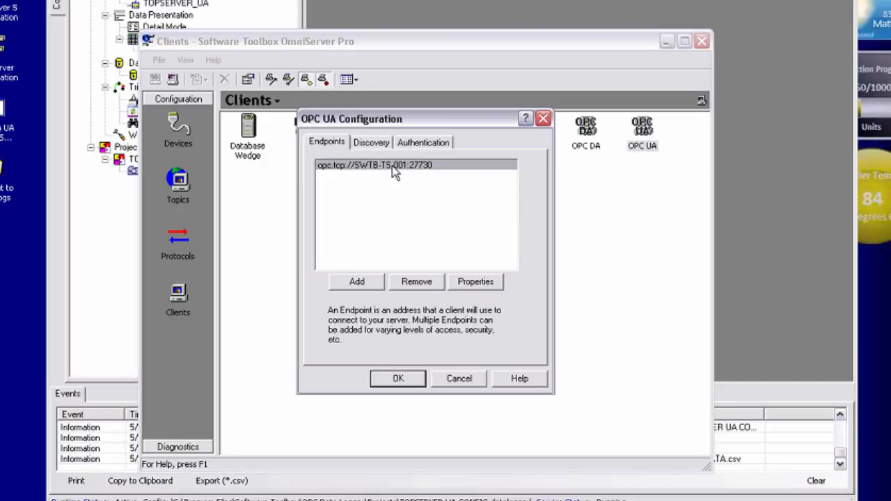
double_click(393, 167)
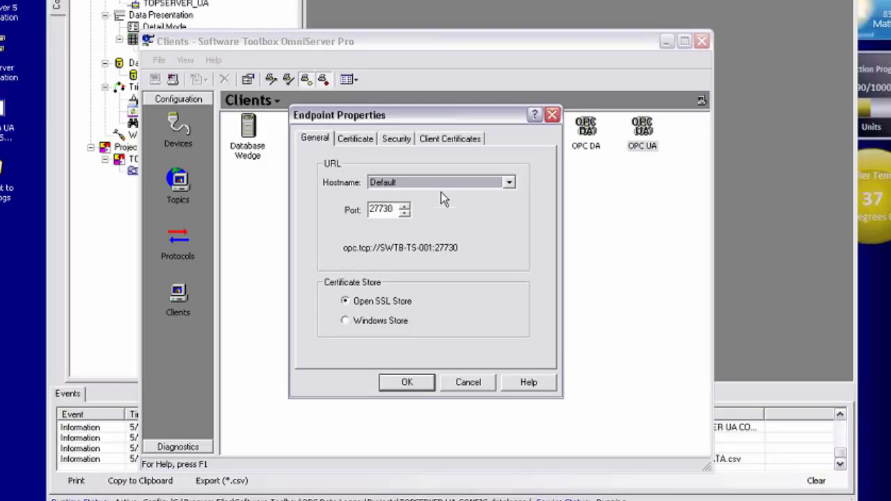
Step: Review the endpoint's trusted and rejected client certificates and look at the certificate import option without importing a file
click(440, 139)
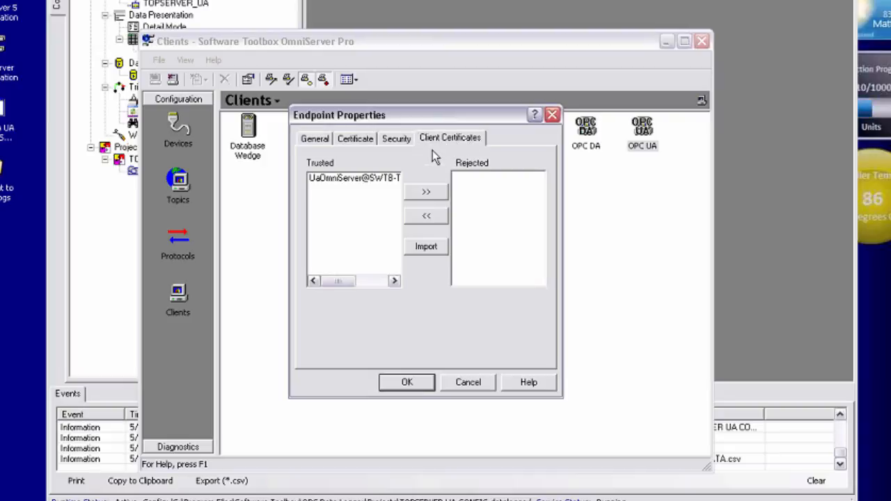
click(426, 247)
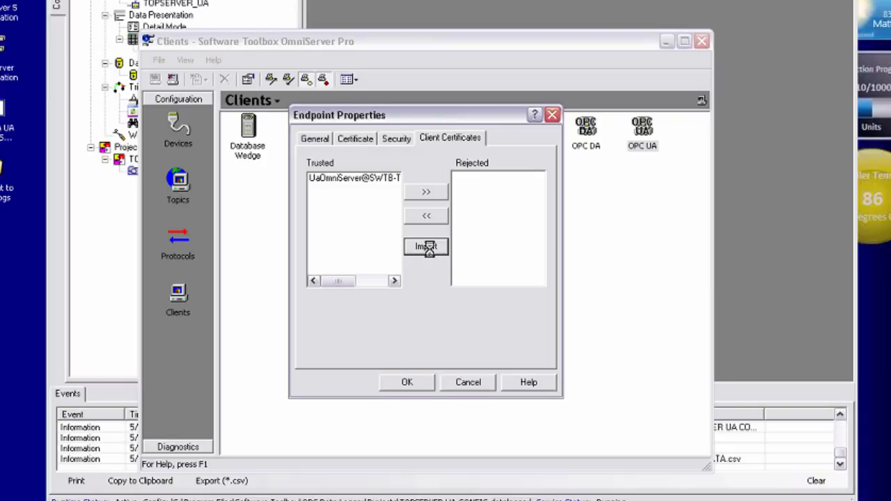
drag(447, 137, 524, 192)
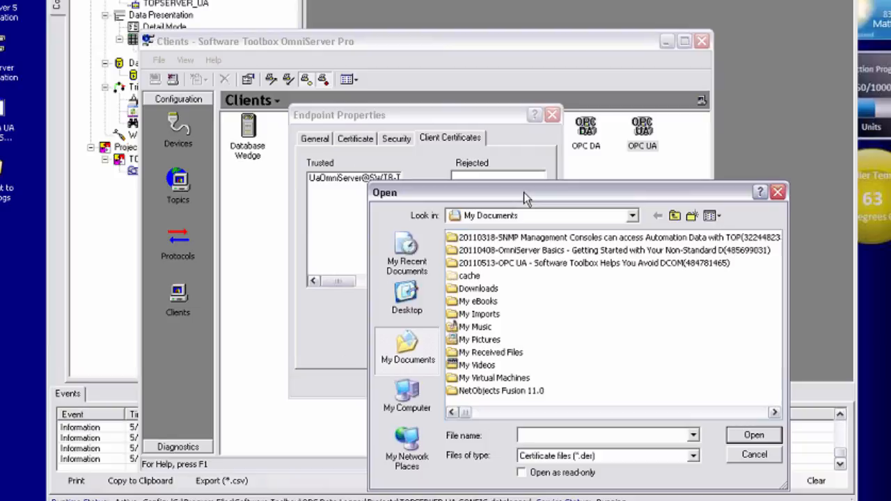
click(754, 455)
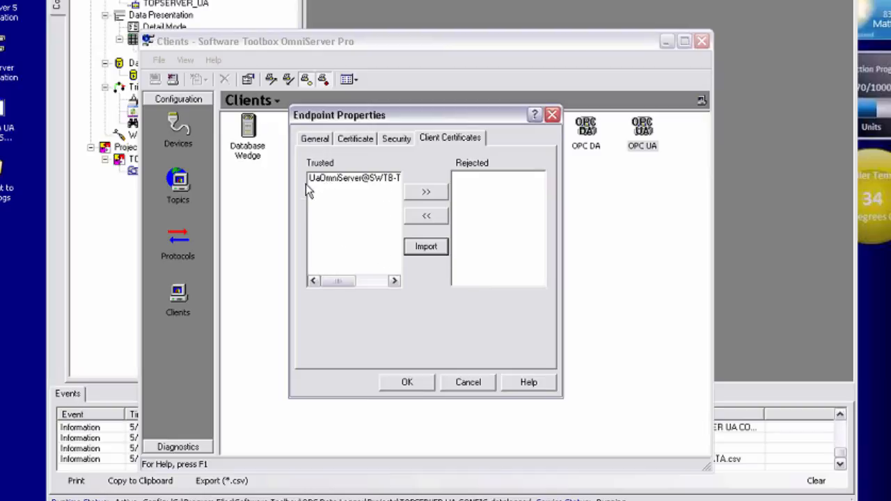
Step: Review the endpoint's server certificate, its export option and the security policies, leaving the endpoint properties without changes
click(350, 142)
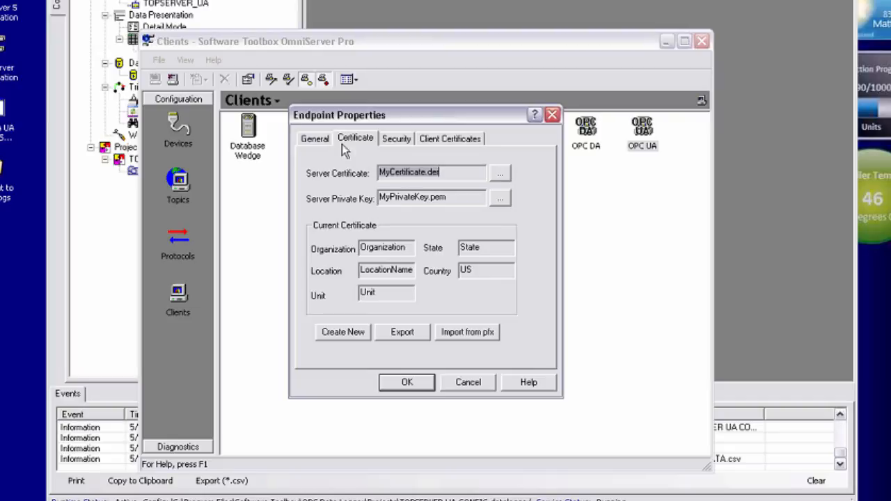
click(409, 334)
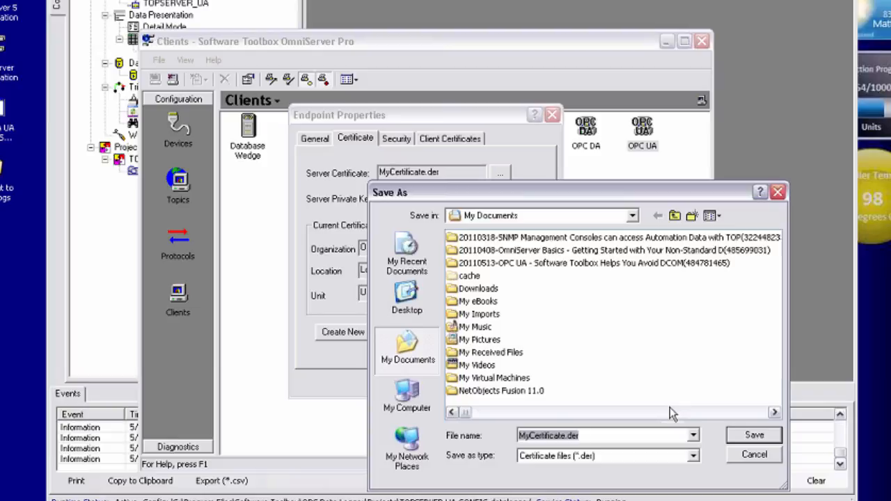
click(741, 455)
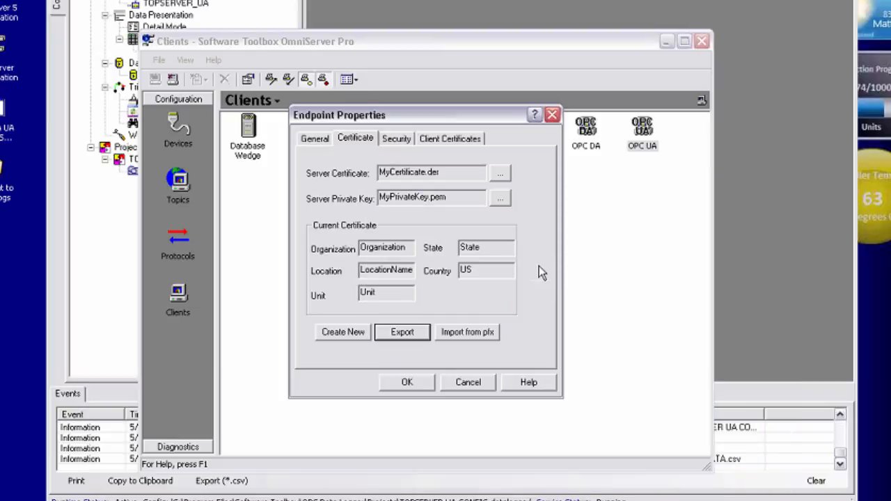
click(394, 142)
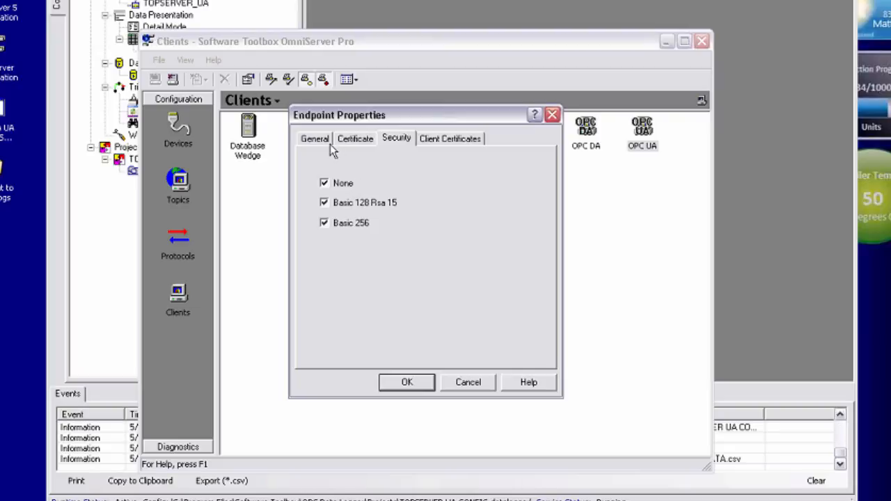
click(459, 382)
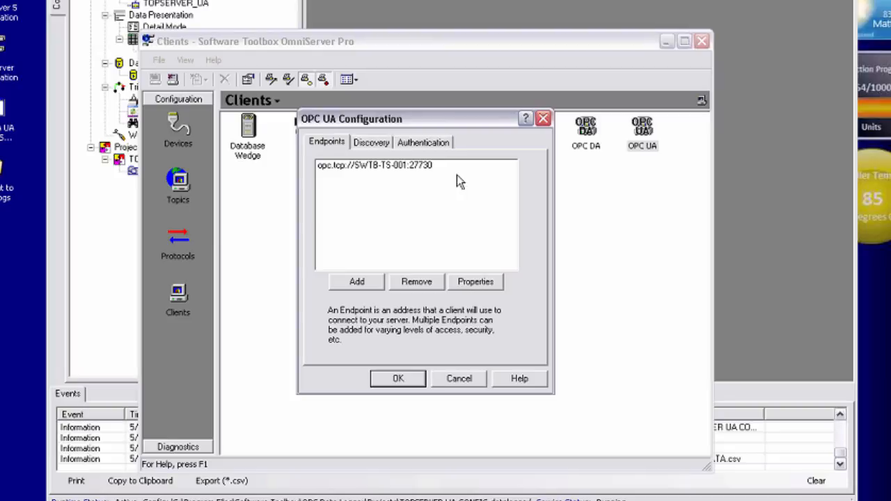
Step: Try requiring user authentication and adding a user in the OPC UA configuration, and discard the changes
click(434, 149)
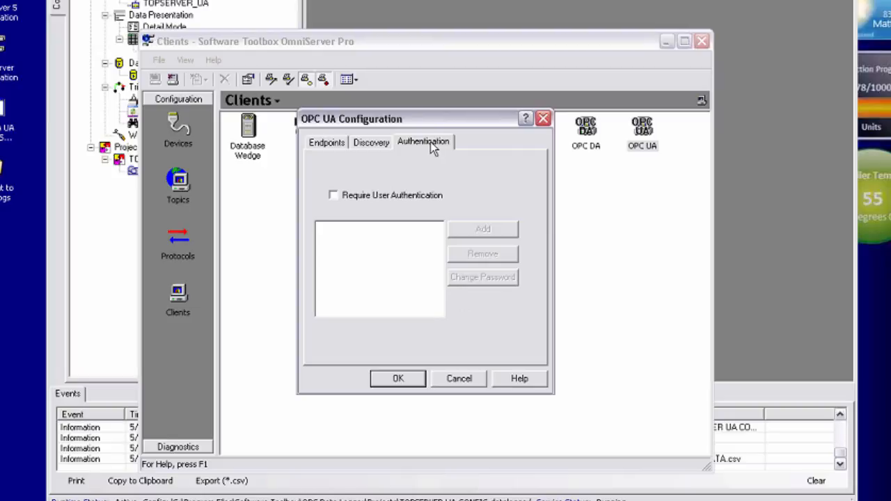
click(333, 196)
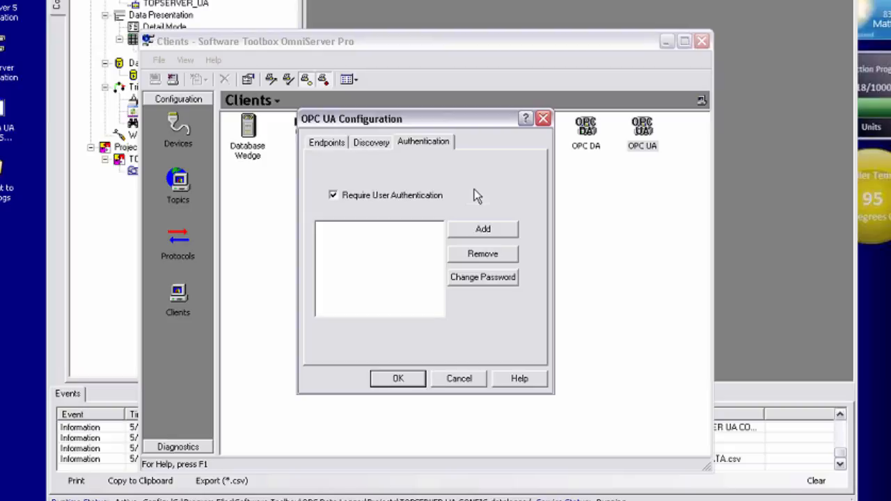
click(495, 233)
drag(429, 184, 515, 201)
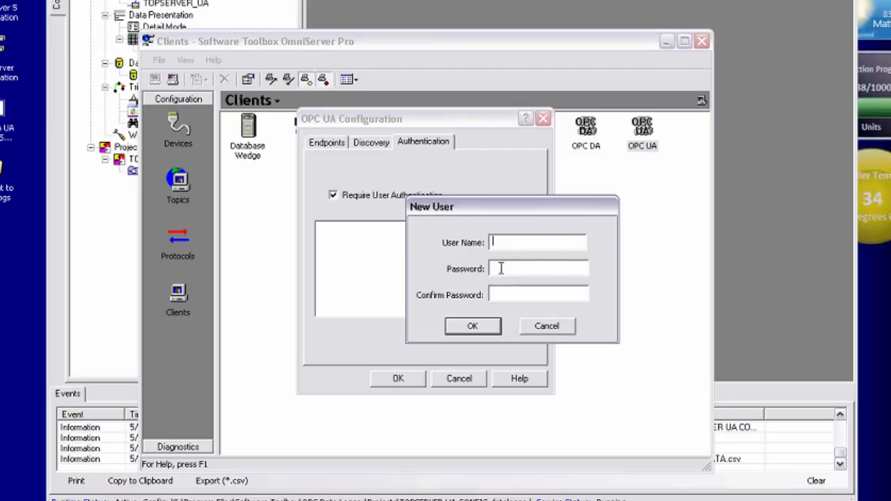
click(543, 325)
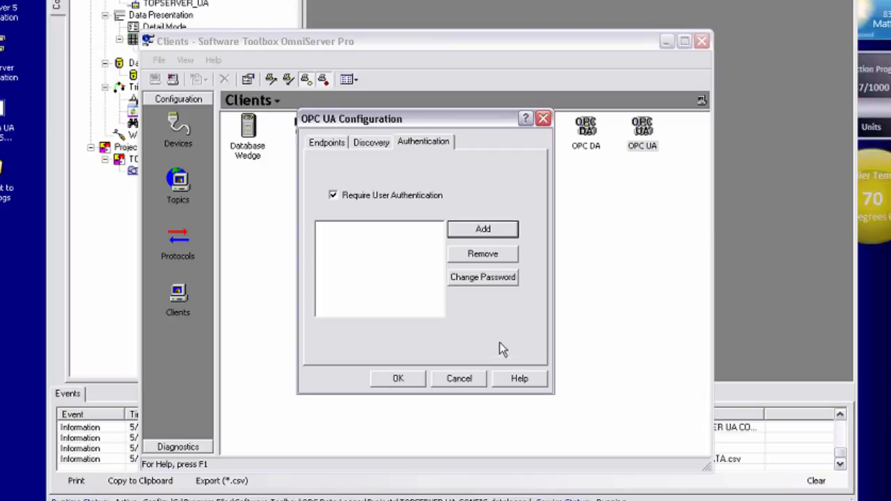
click(465, 378)
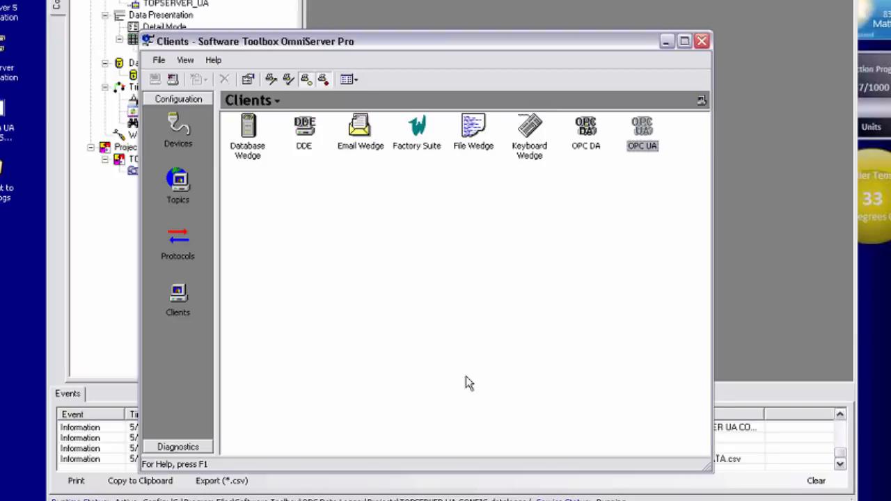
Step: Switch to OPC Data Logger and start a new configuration with a project named OMNISERVER_PROJECT
click(664, 44)
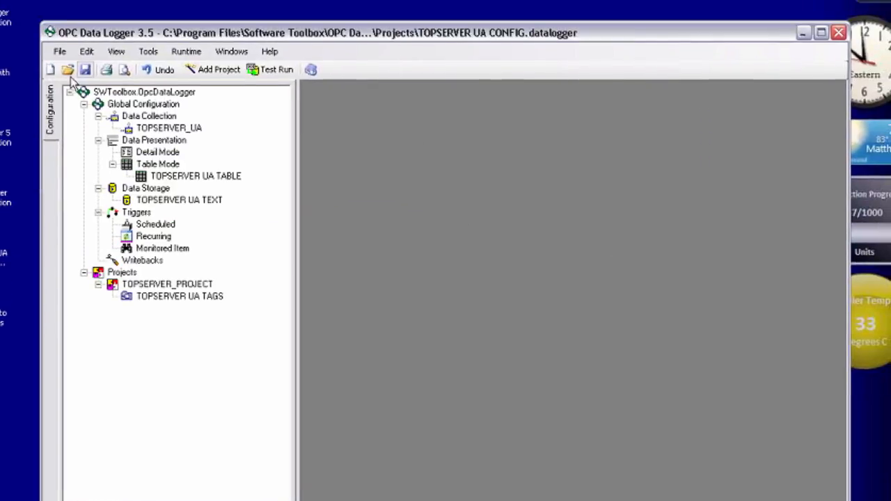
click(50, 69)
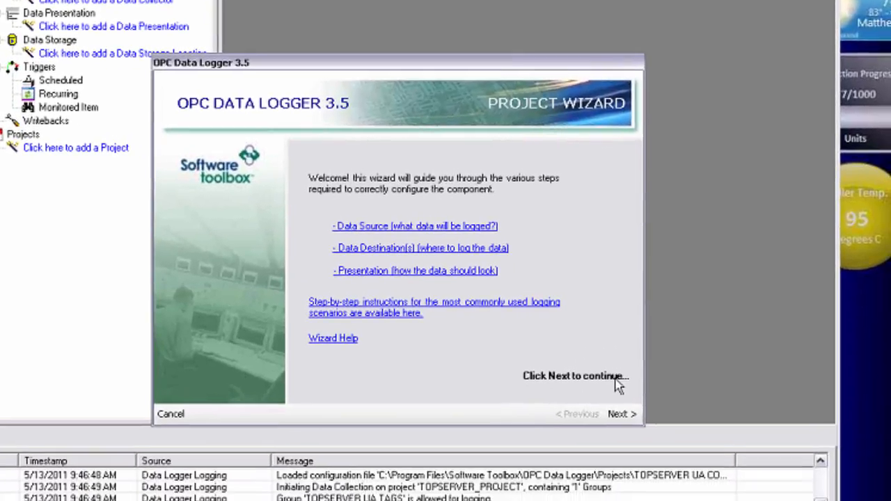
click(620, 413)
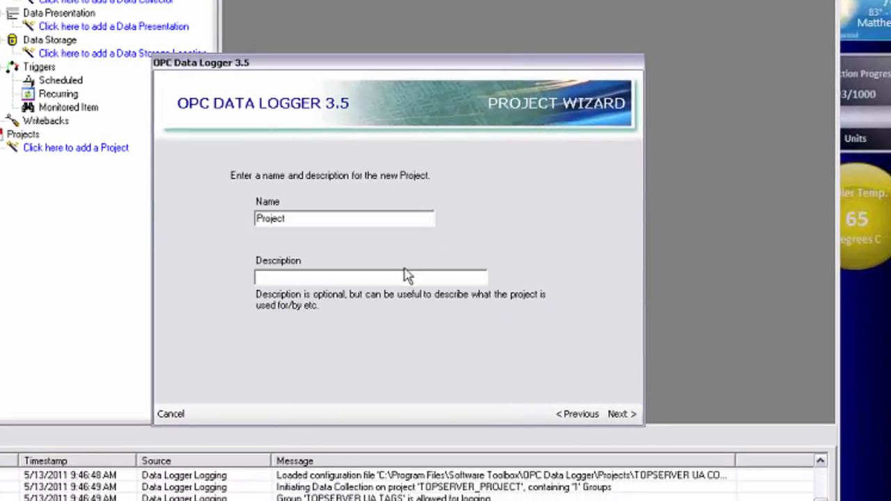
drag(339, 220, 227, 230)
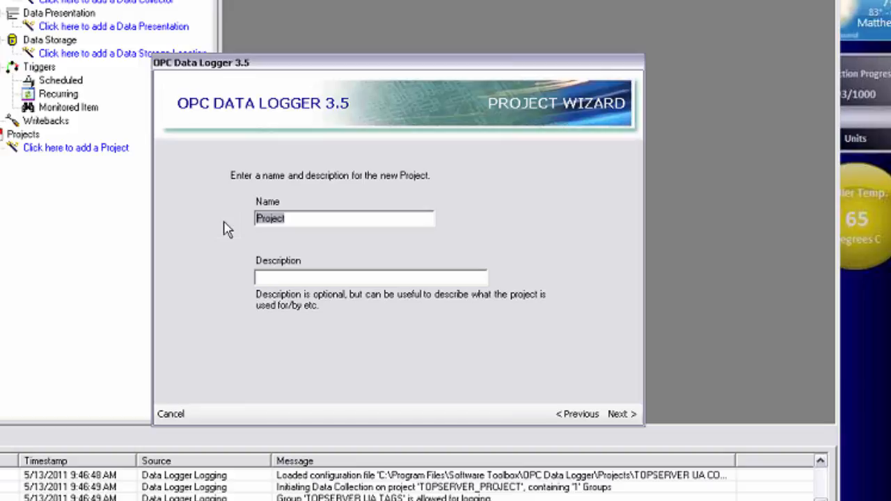
text(OMN)
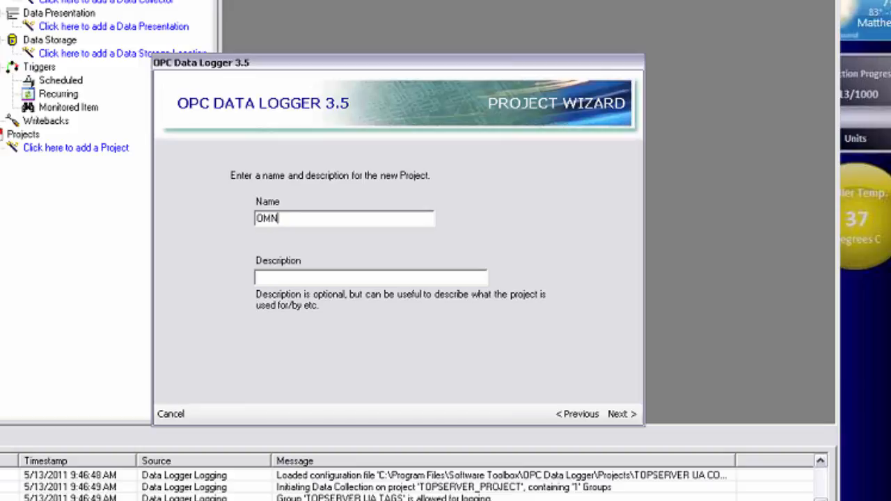
text(ISERVER_PROJECT)
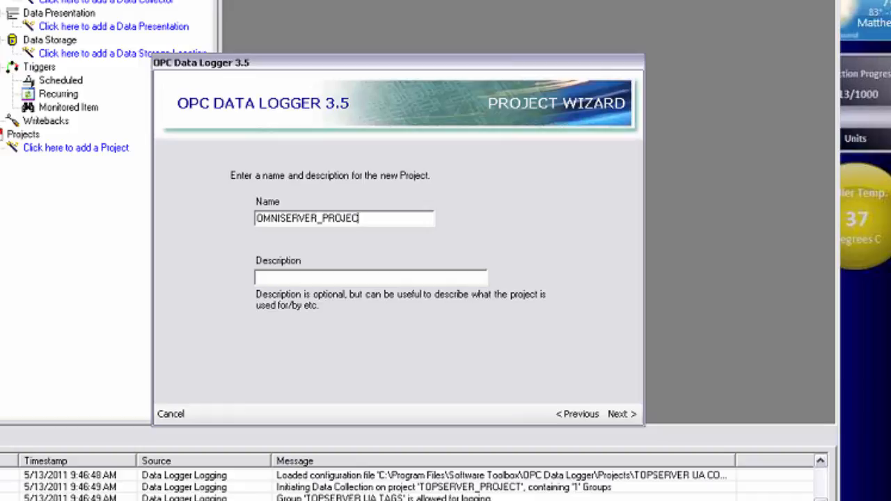
click(617, 414)
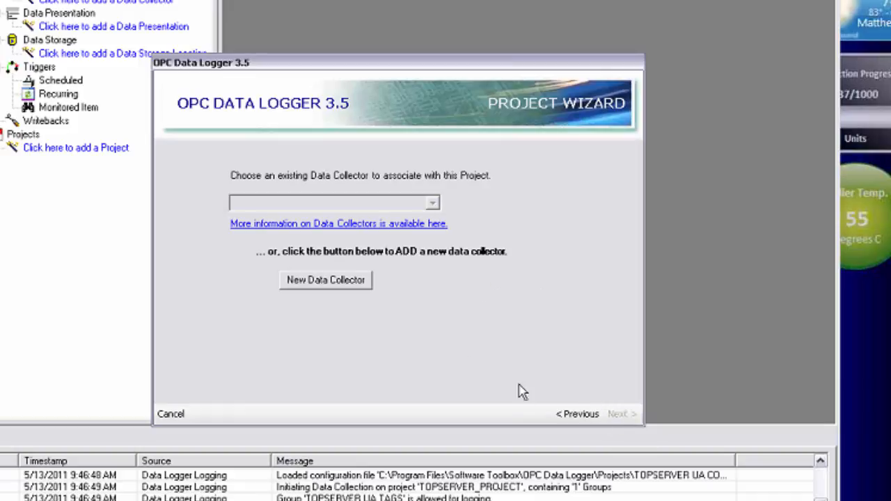
Step: Add a new data collector of type OPC Unified Architecture (UA) Interface and name it OMNISERVER_UA
click(321, 286)
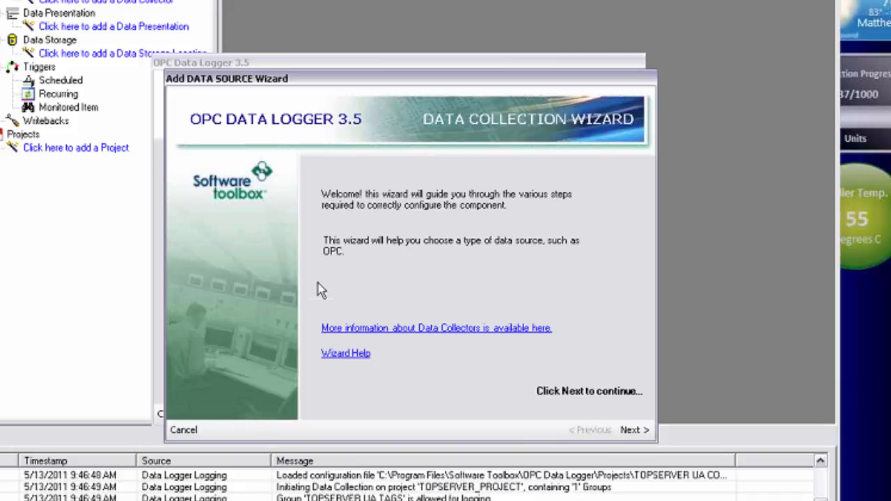
click(630, 430)
click(440, 220)
click(355, 249)
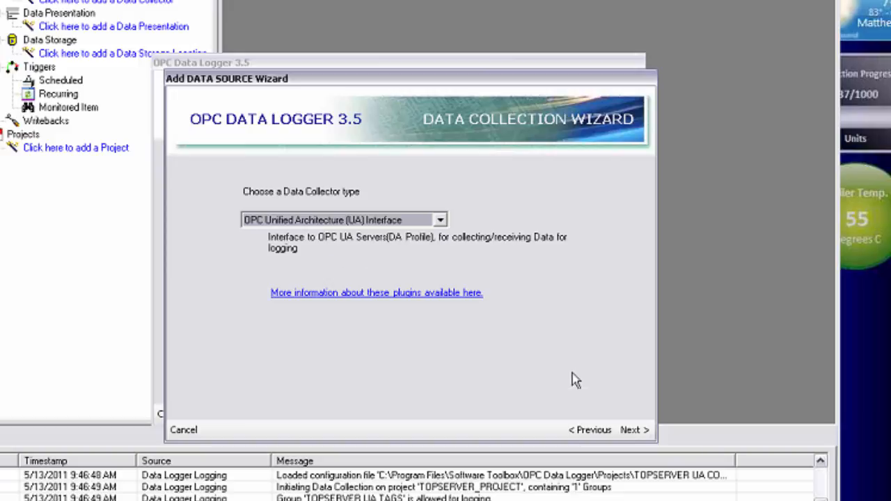
click(631, 430)
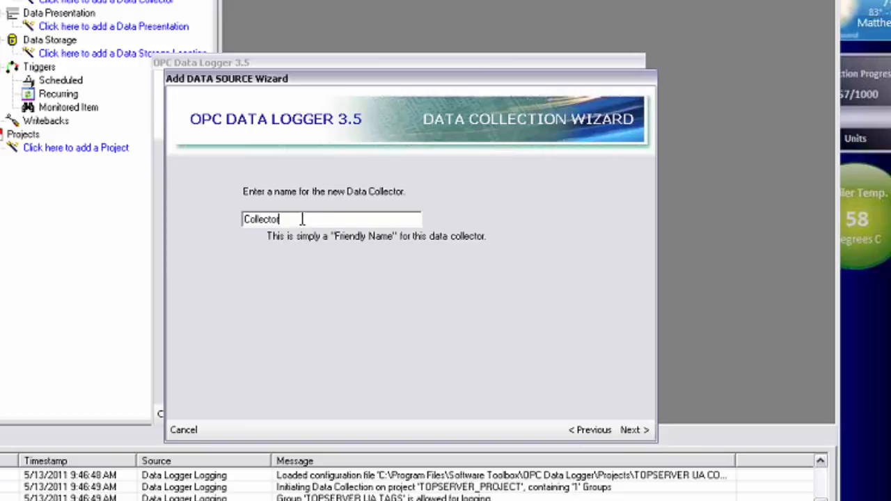
drag(303, 219, 242, 217)
text(OMNISERVER_UA)
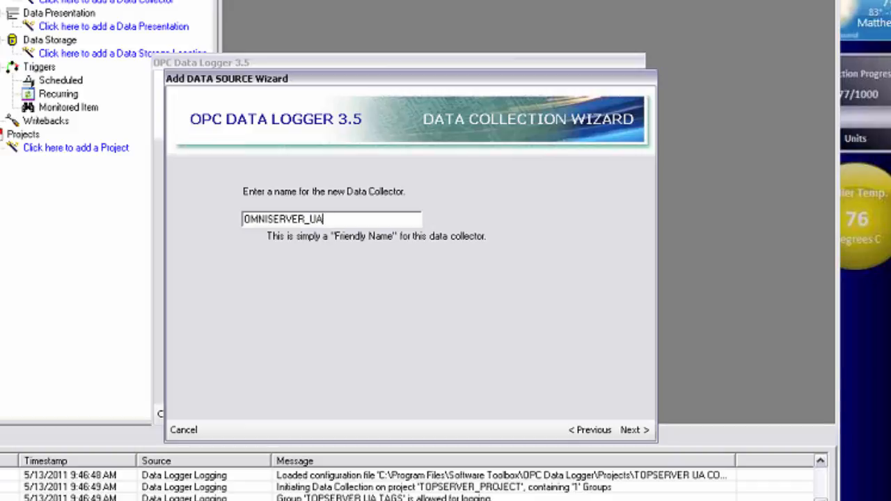
click(643, 429)
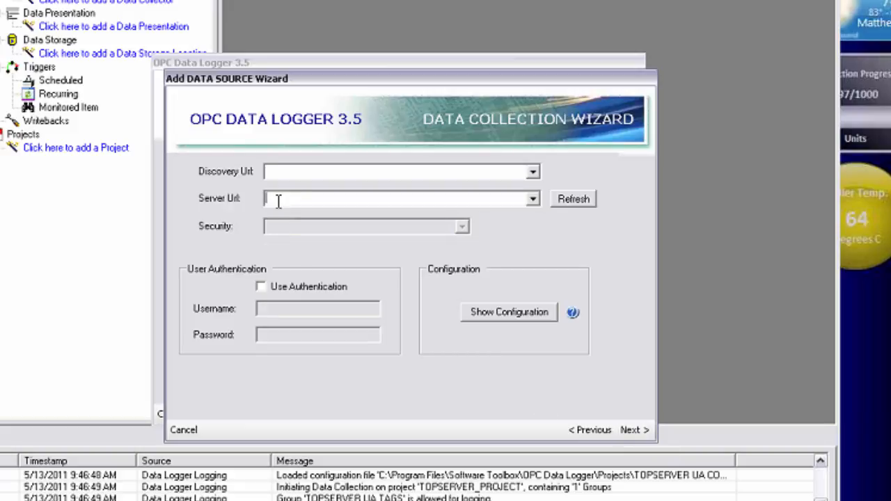
Step: Set the collector's server URL to opc.tcp://WWCLIENT1:27730, refresh its security options and choose SignAndEncrypt - Basic256
text(opc.tcp://)
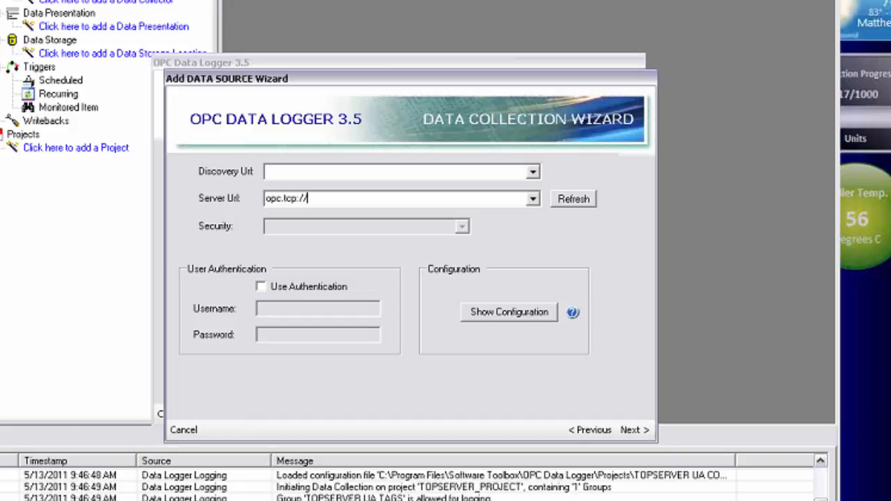
text(WWCLIENT)
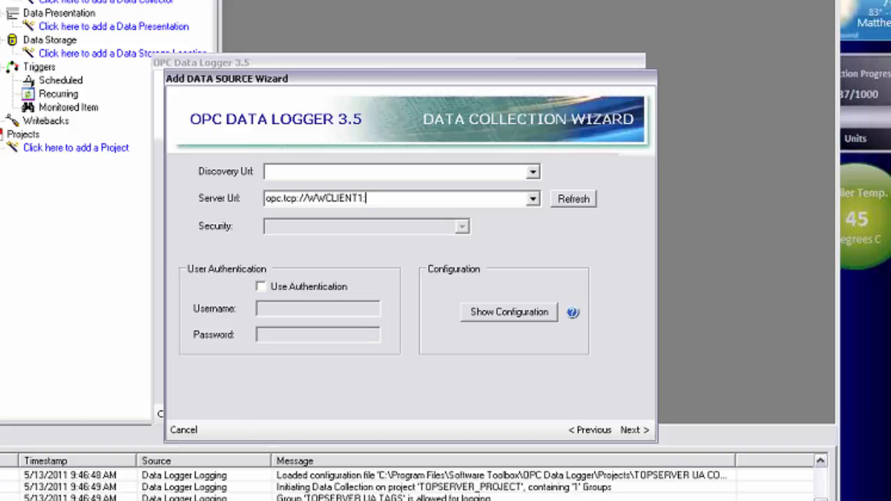
text(1:27730)
click(565, 200)
click(462, 228)
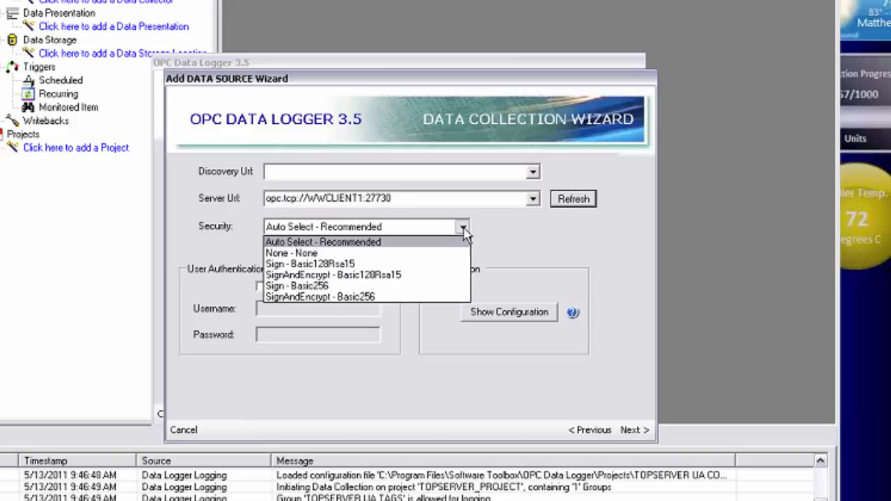
click(413, 298)
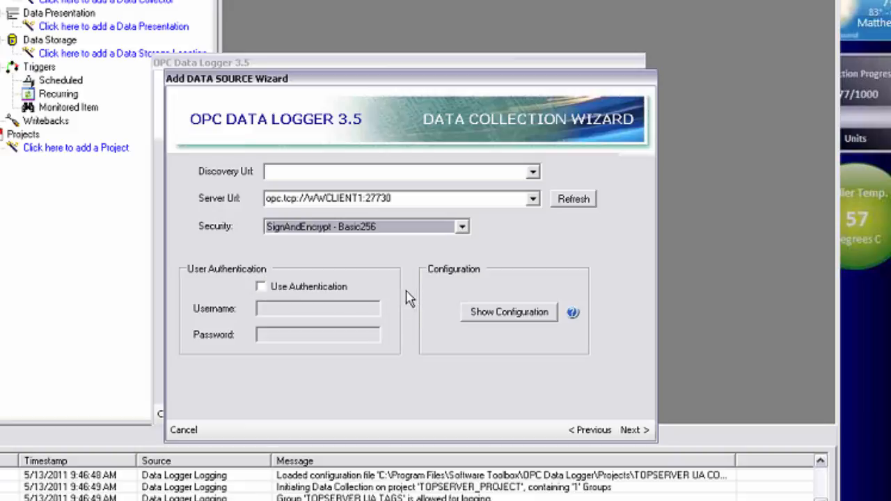
Step: Enable user authentication for the collector with username DataLogger and the account password, and finish adding the data collector
click(259, 286)
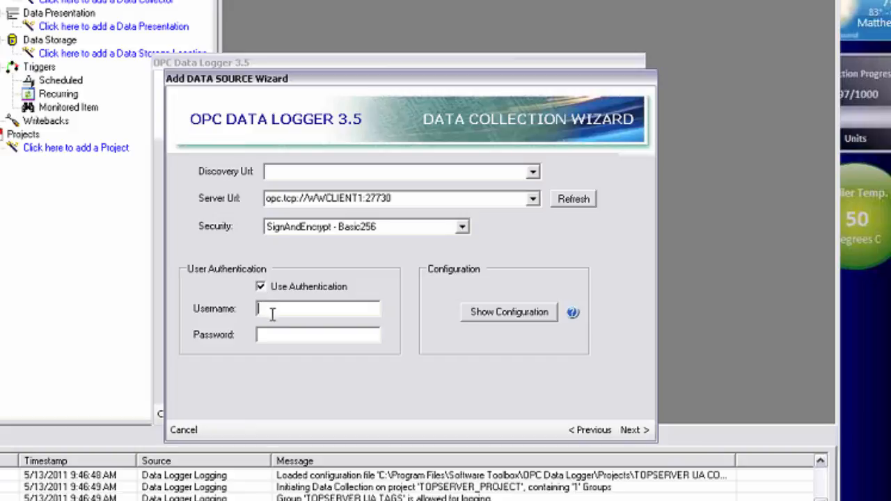
text(DataLogger)
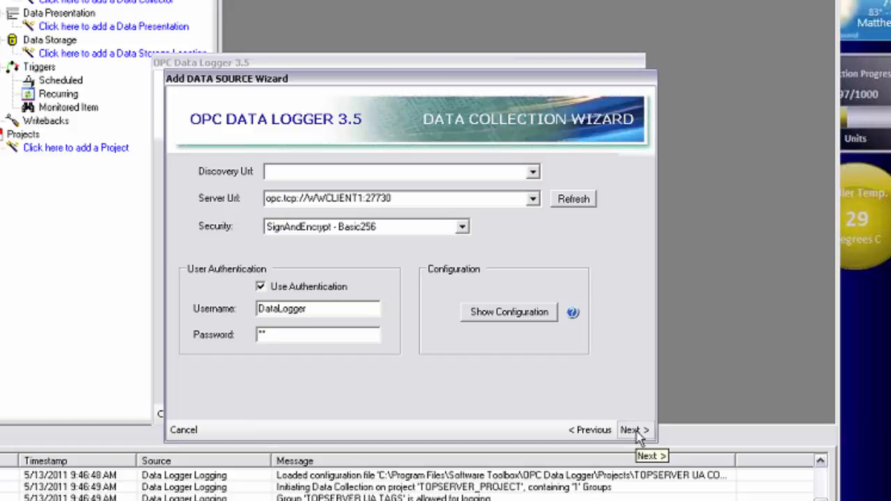
click(630, 430)
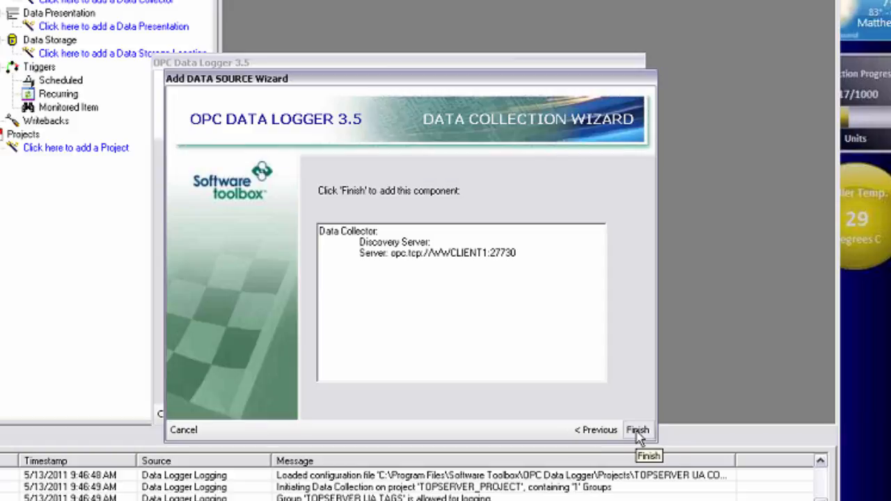
click(638, 431)
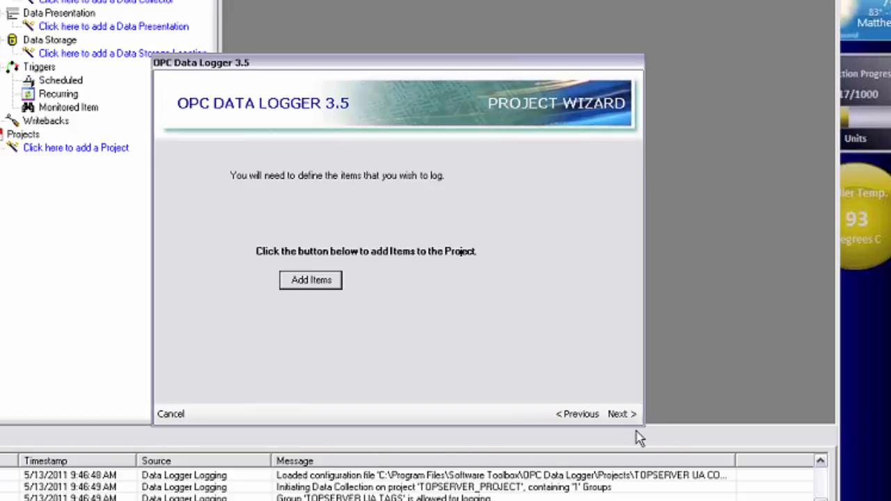
Step: Add a new item group to the project and name it OMNISERVER UA TAGS
click(311, 285)
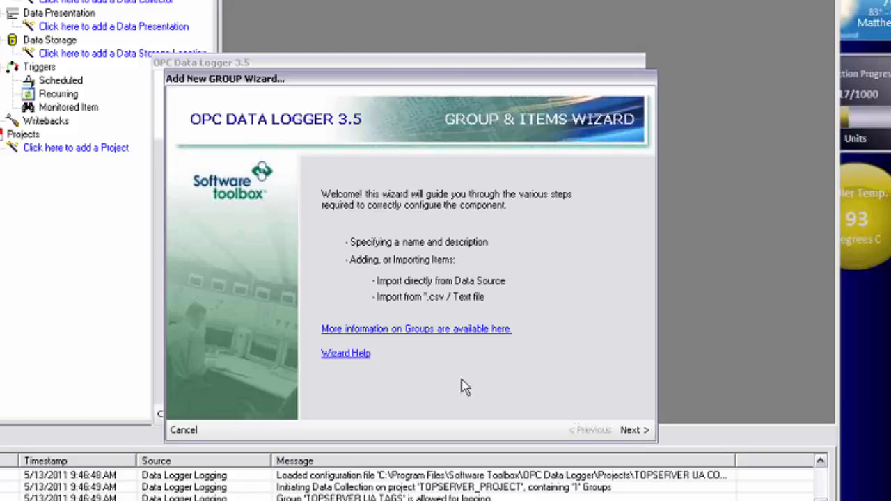
click(644, 436)
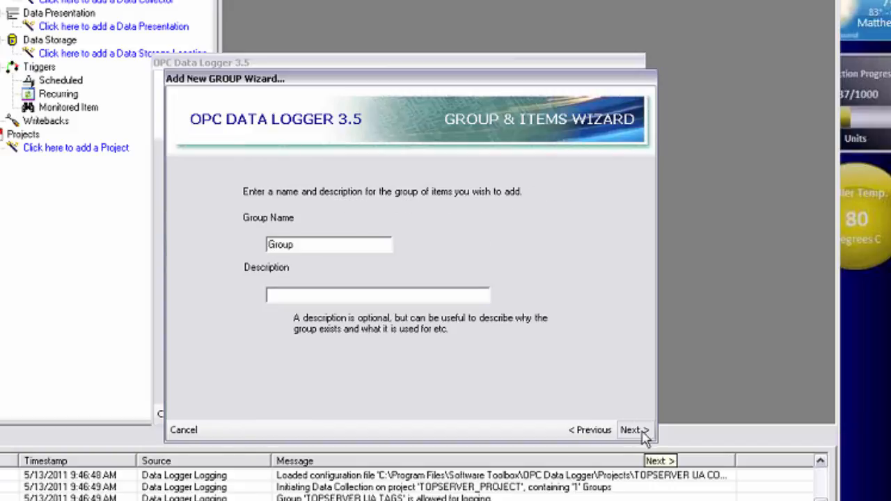
double_click(271, 247)
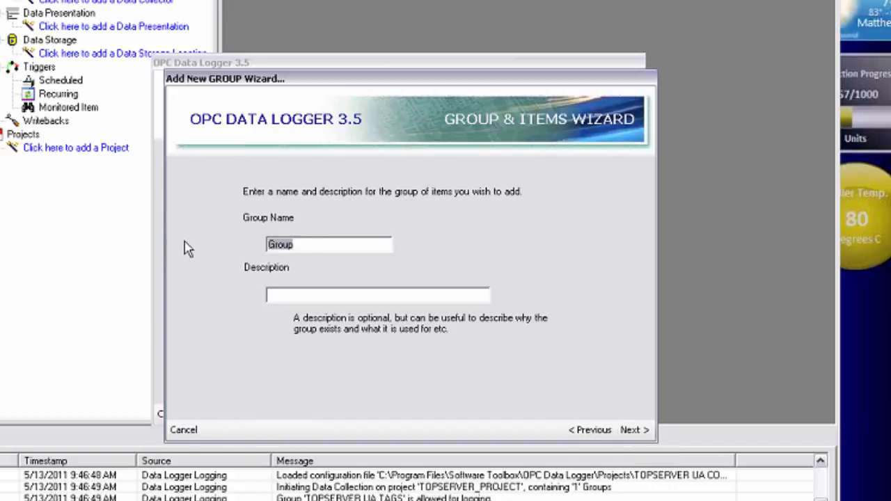
text(omnise)
key(BackSpace)
key(BackSpace)
key(BackSpace)
key(BackSpace)
key(BackSpace)
key(BackSpace)
text(OMNISERVE)
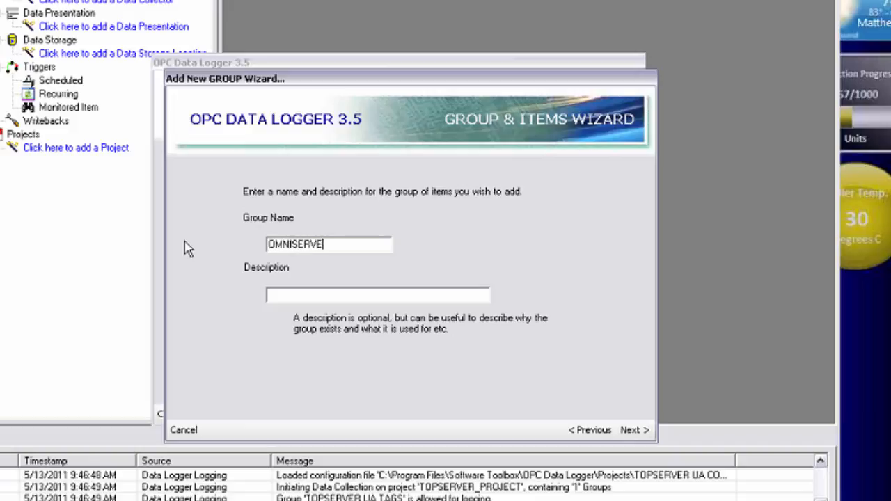
text(R UA TAGS)
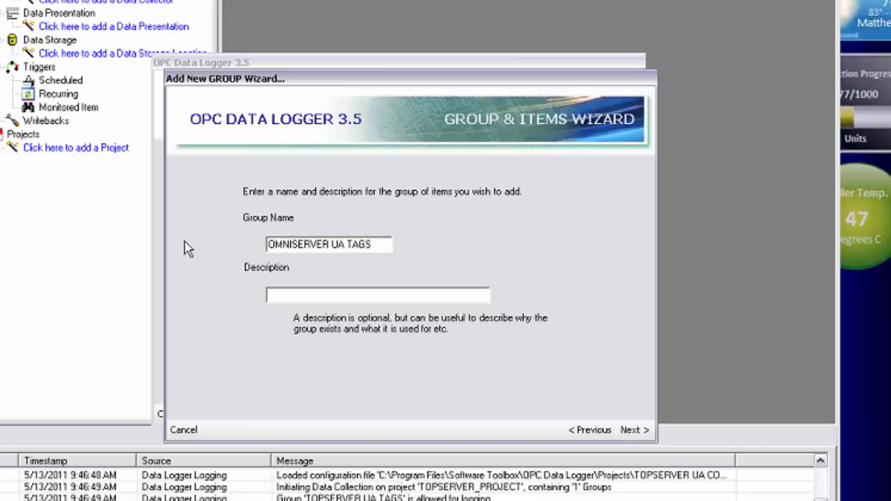
click(646, 431)
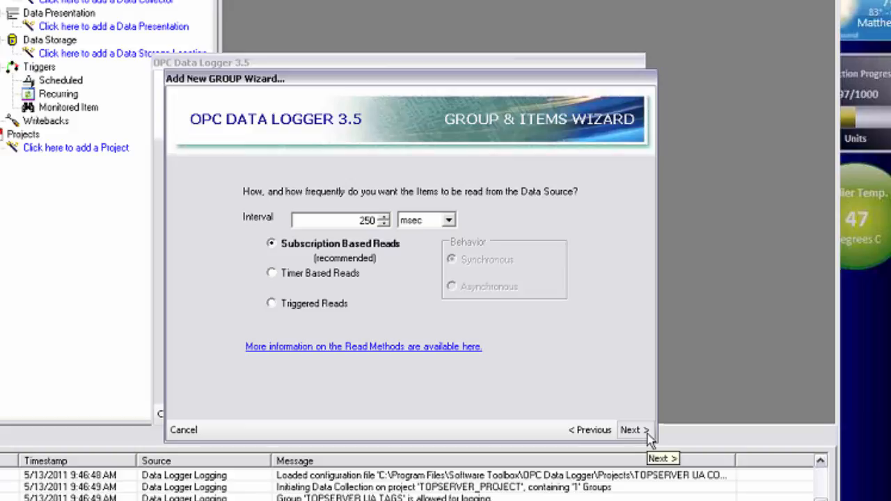
Step: Accept subscription-based reads at 250 msec, choose to add items manually, and browse the server to SWToolbox.OmniServer's ua_sim branch
click(646, 431)
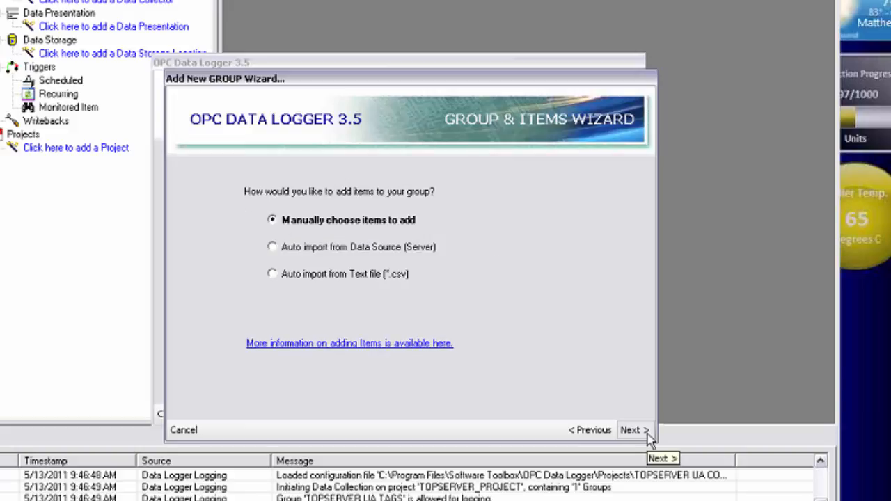
click(648, 431)
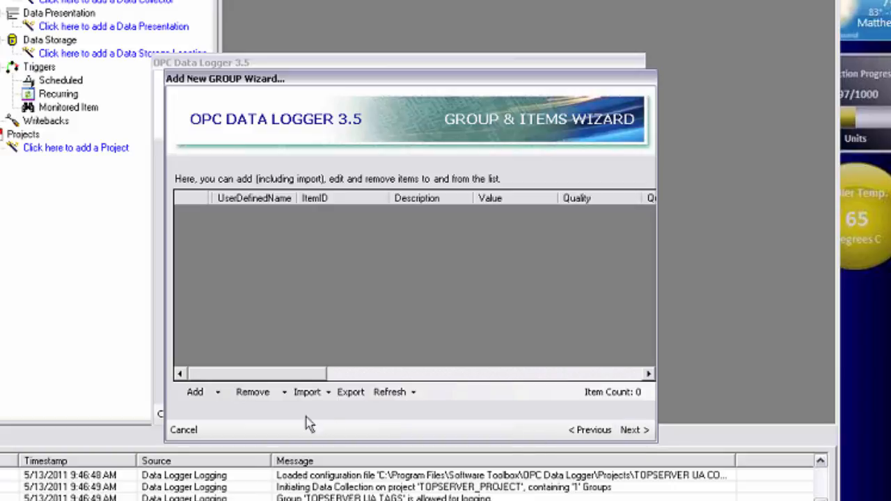
click(218, 393)
click(224, 374)
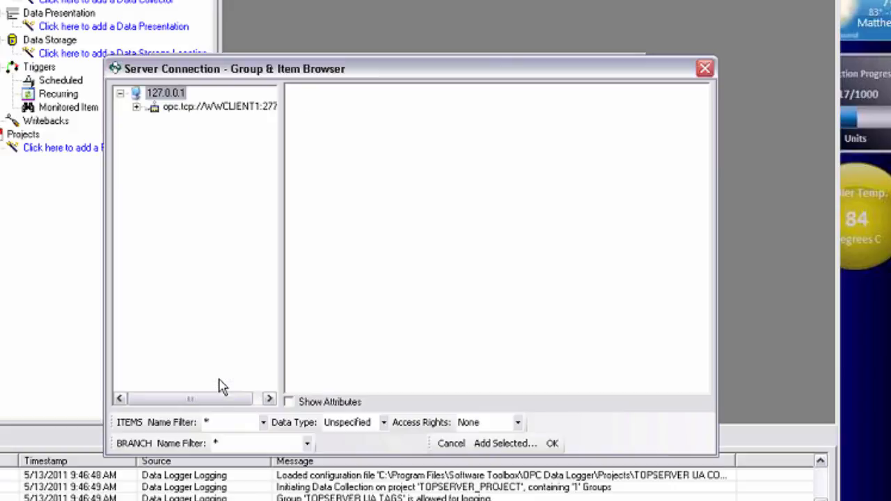
click(136, 109)
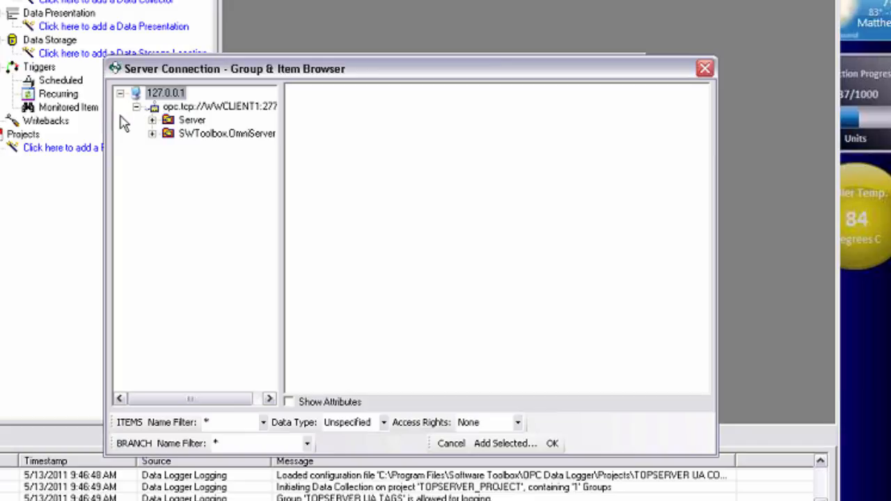
click(151, 134)
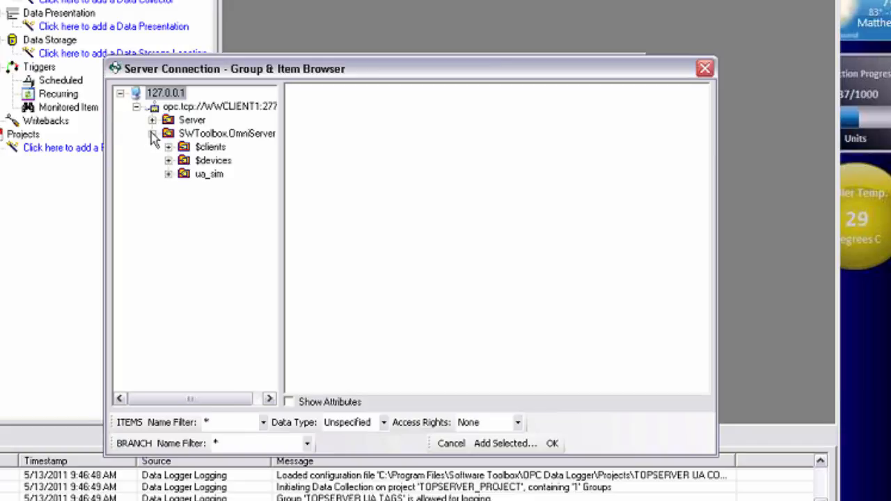
click(204, 178)
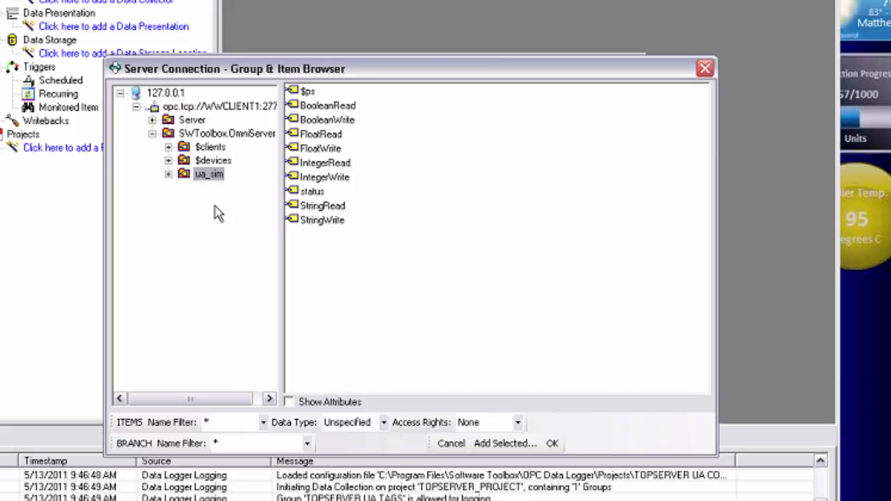
Step: Add the BooleanRead, FloatRead and IntegerRead items from ua_sim to the group and finish creating it
double_click(324, 106)
click(330, 136)
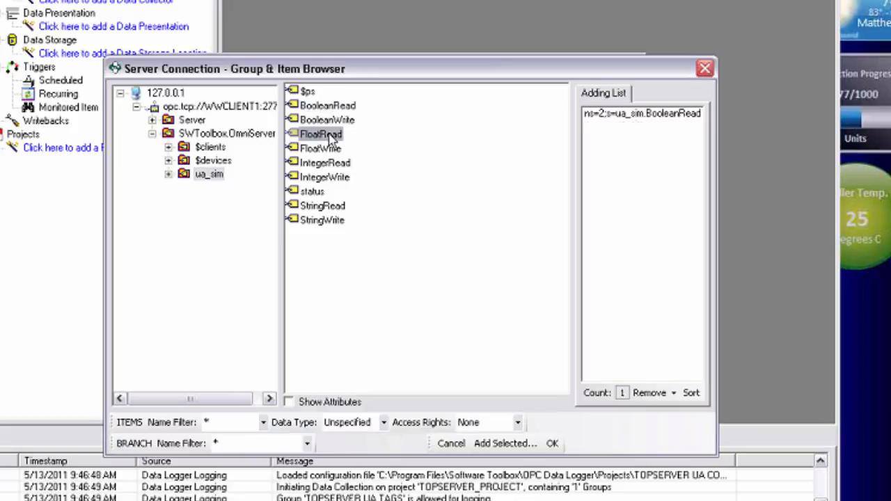
double_click(330, 135)
double_click(327, 164)
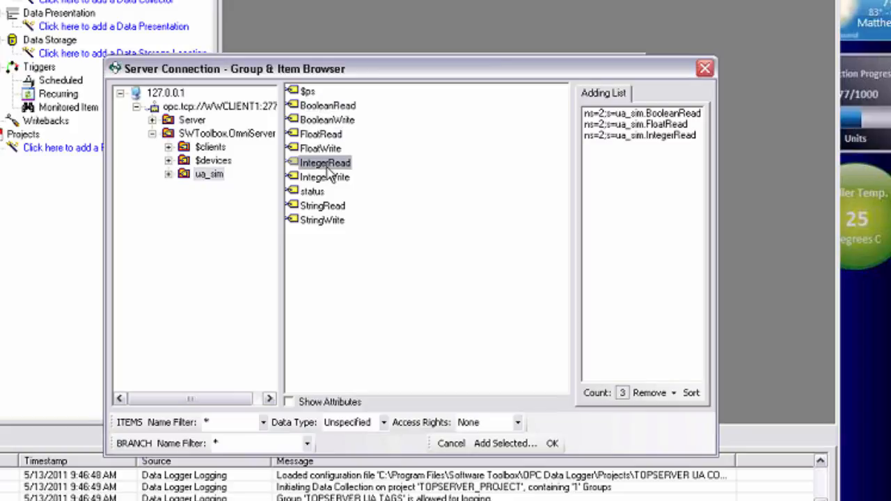
click(553, 443)
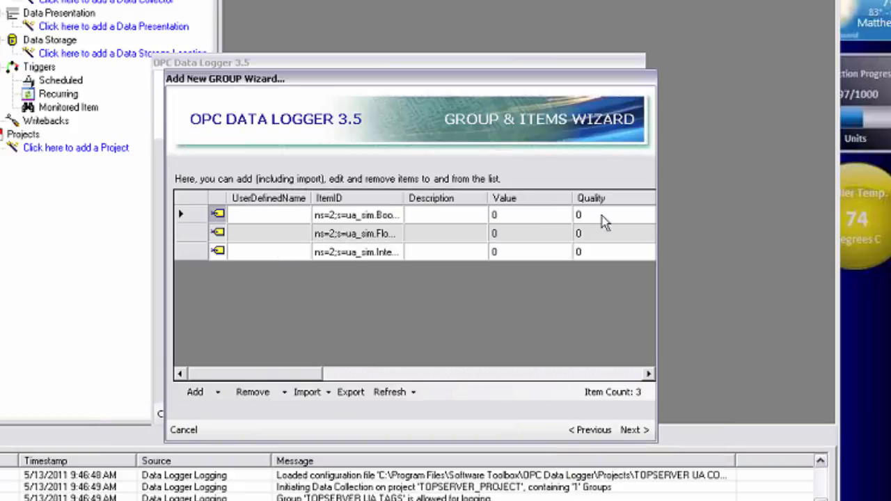
click(641, 431)
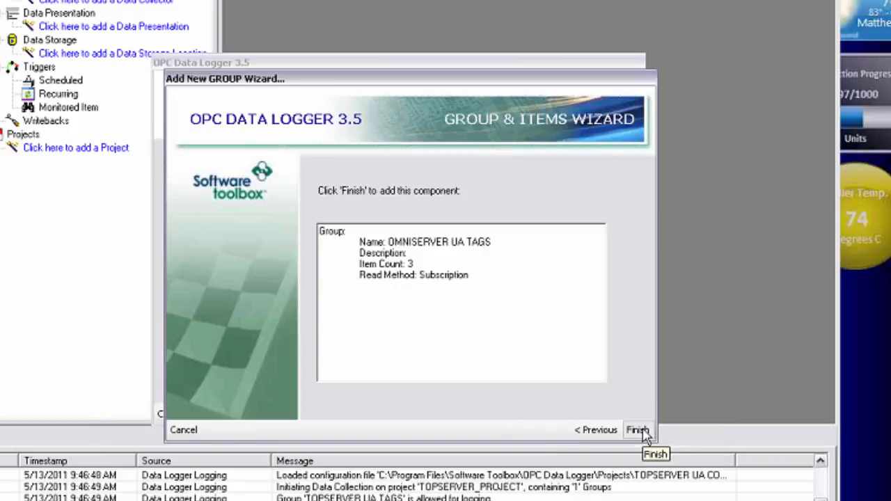
click(637, 430)
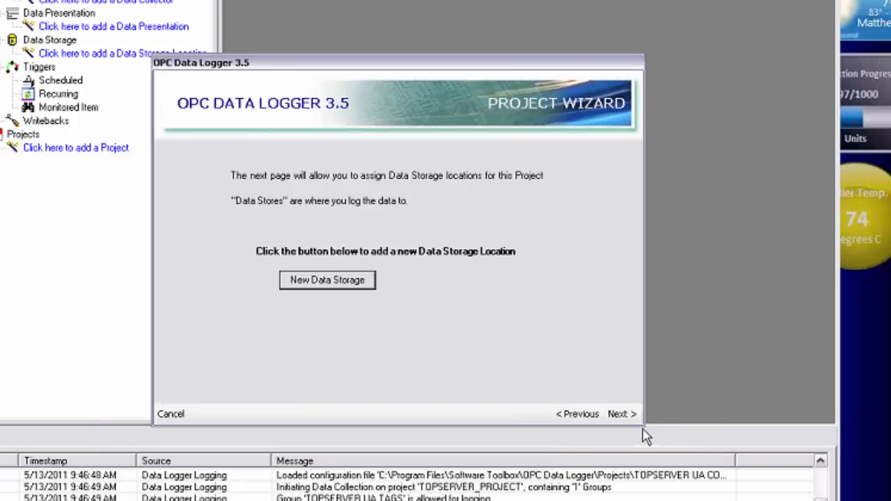
Step: Add a new data storage of type Text File and name it OMNISERVER UA TEXT
click(351, 292)
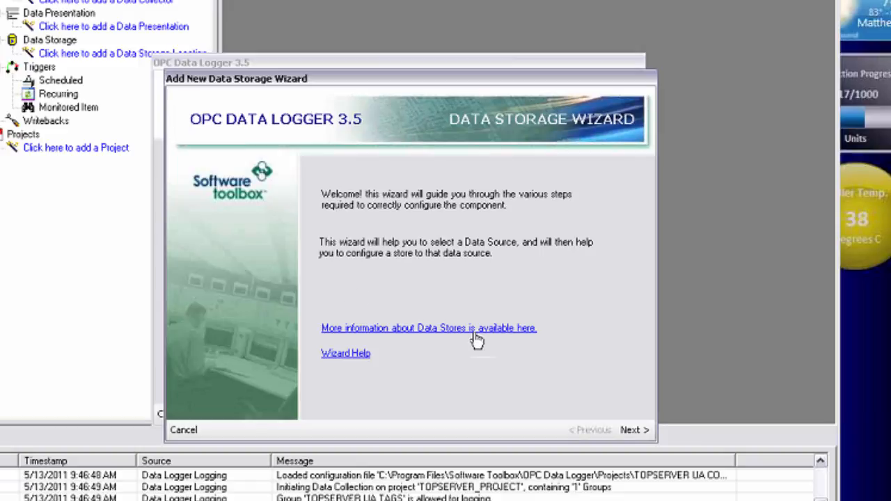
click(644, 431)
click(379, 221)
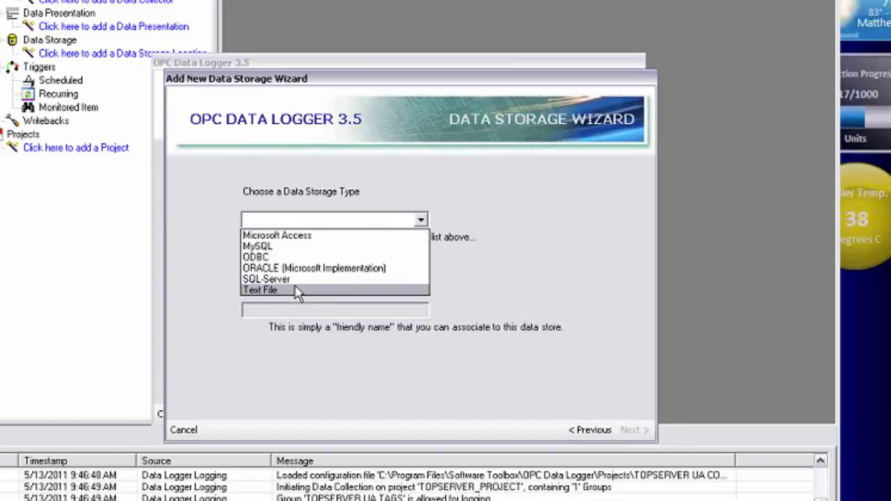
click(299, 294)
drag(308, 307, 251, 307)
click(251, 308)
drag(319, 310, 223, 307)
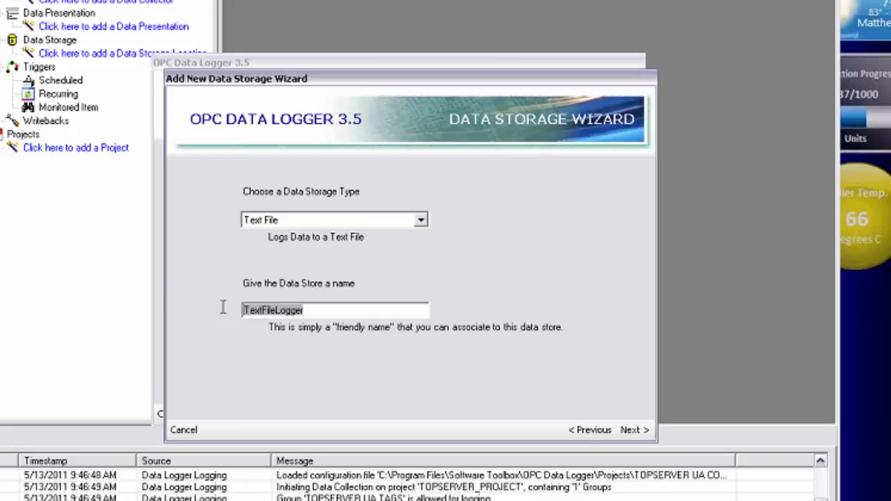
text(OMNISERVE)
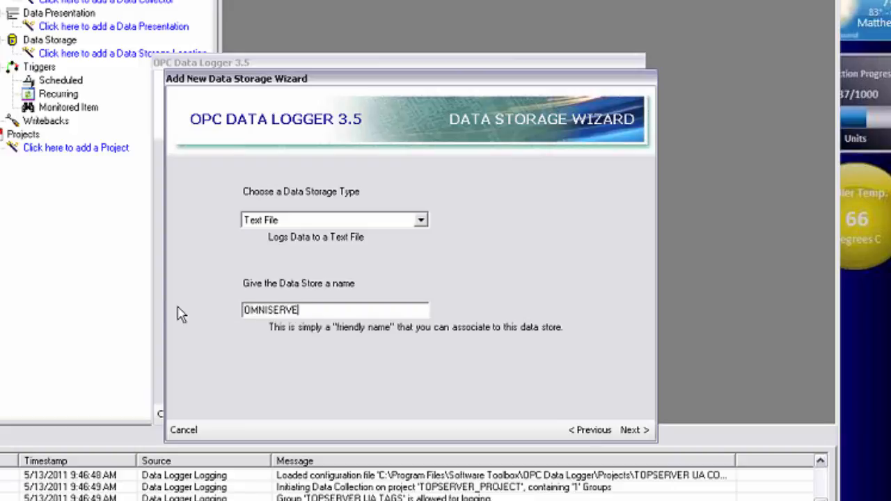
text(R UA TEXT)
click(631, 430)
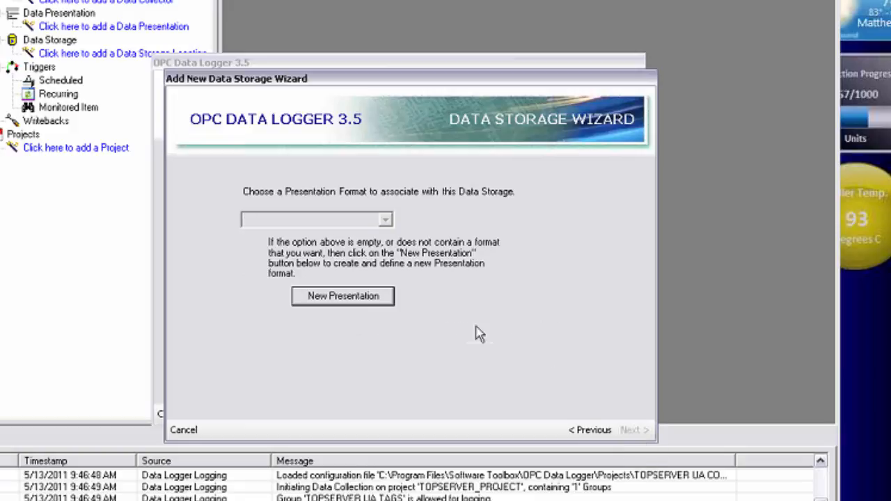
Step: Create a Table-style presentation named OMNISERVER UA TABLE with the default group items and associate it with the data storage
click(372, 306)
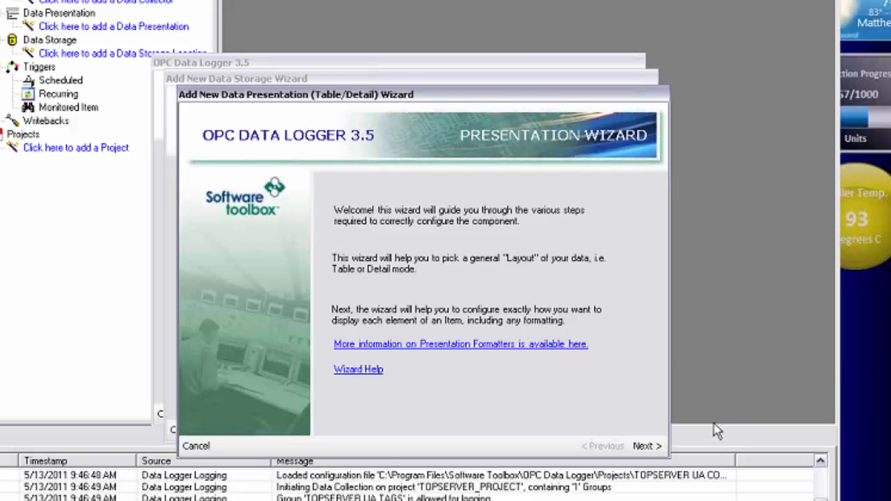
click(646, 446)
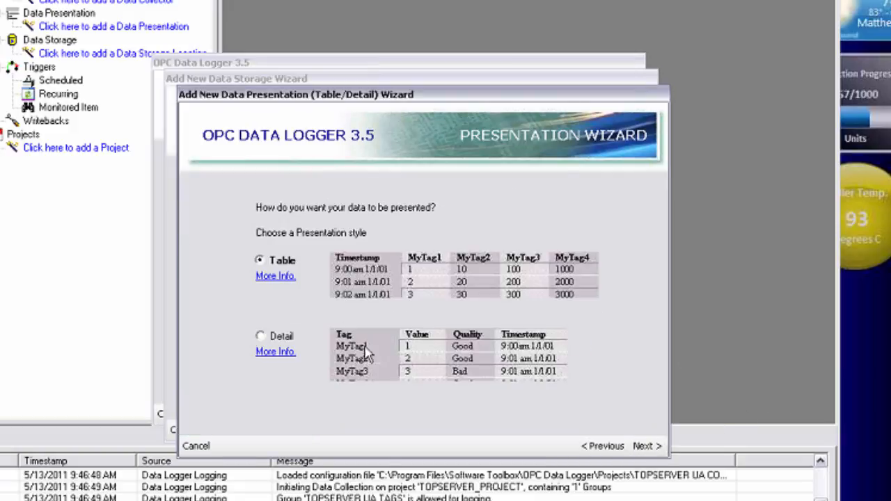
click(646, 445)
drag(376, 263, 212, 272)
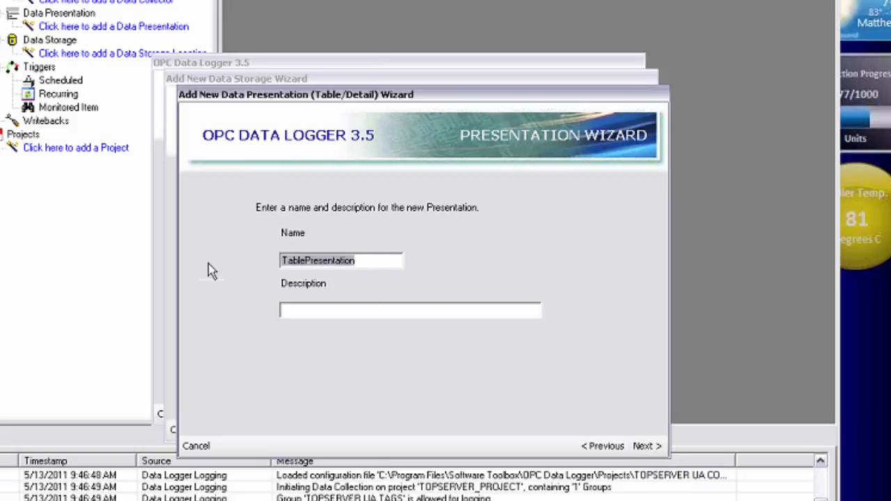
text(OMNISERVER UA )
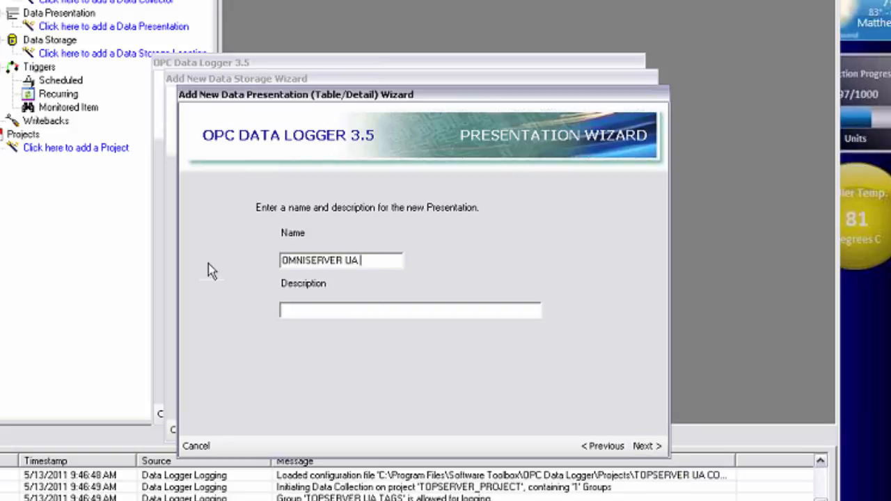
text(TABLE)
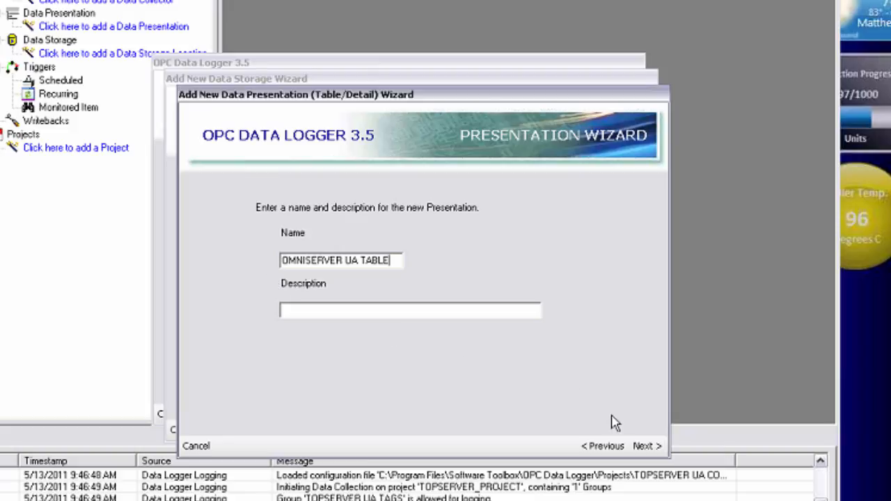
click(647, 446)
click(642, 447)
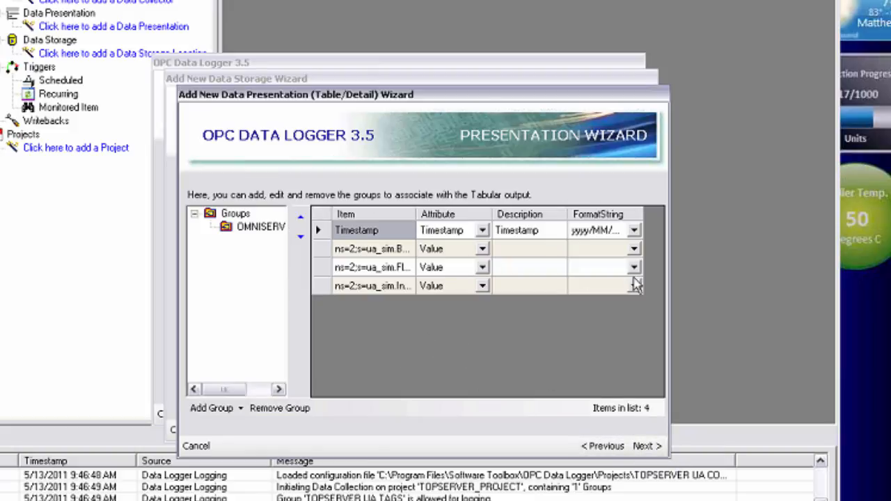
click(642, 449)
click(650, 448)
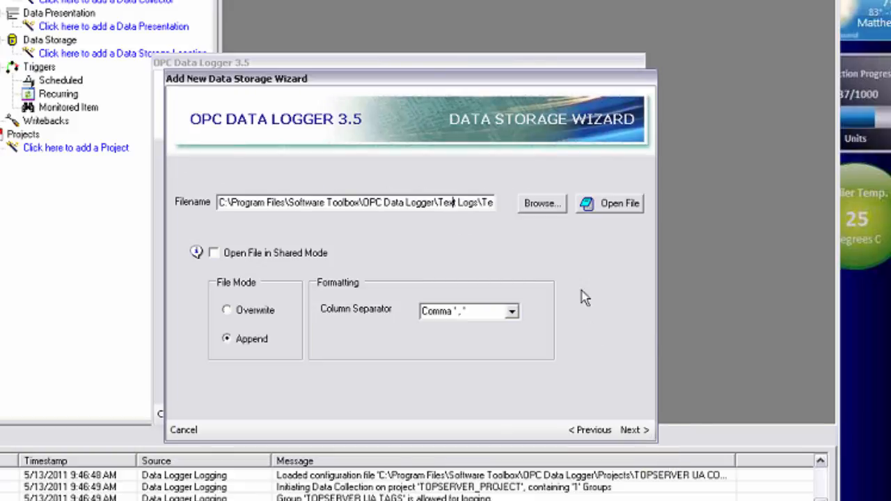
Step: Set the storage file to OMNISERVER_UA_DATA.csv in the Text Logs folder and allow it to open in shared mode
key(End)
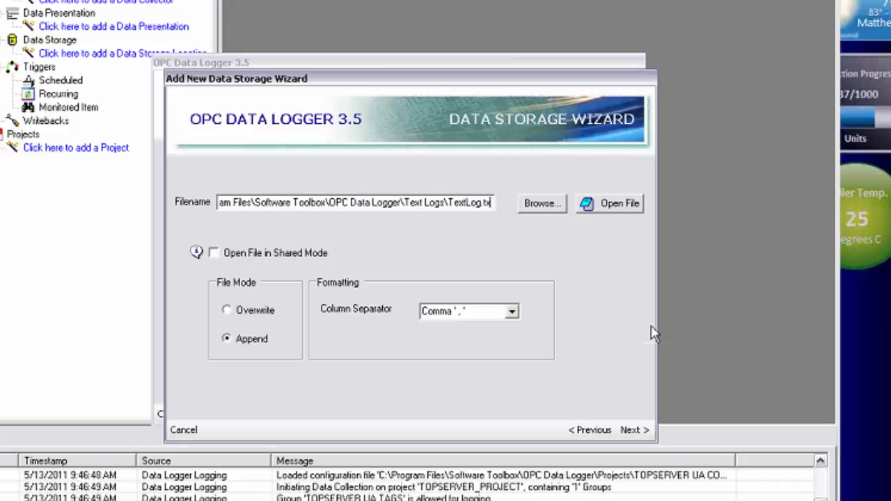
key(BackSpace)
key(BackSpace)
key(BackSpace)
key(BackSpace)
key(BackSpace)
key(BackSpace)
key(BackSpace)
key(BackSpace)
key(BackSpace)
key(BackSpace)
key(BackSpace)
key(BackSpace)
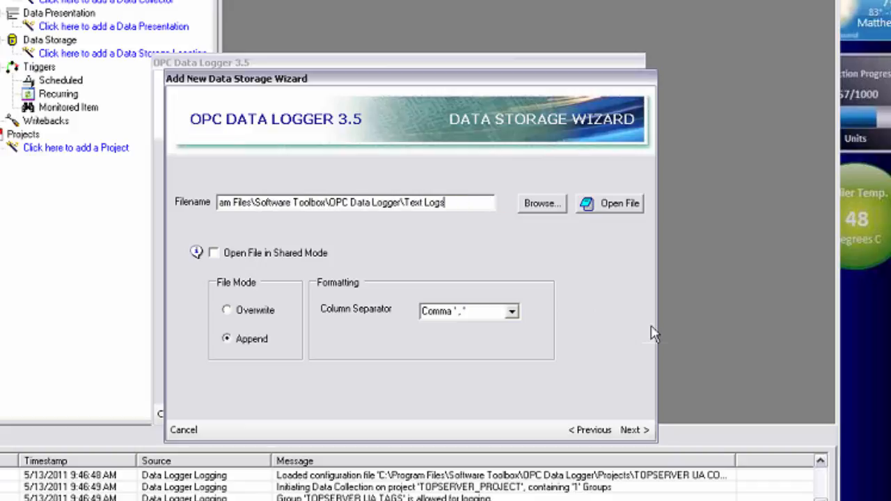
text(\OMNISERVER_UA_DA)
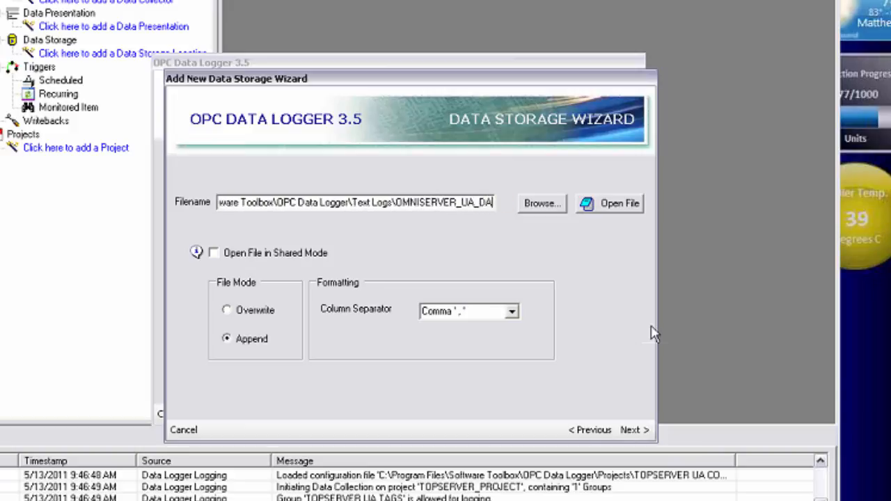
text(TA.csv)
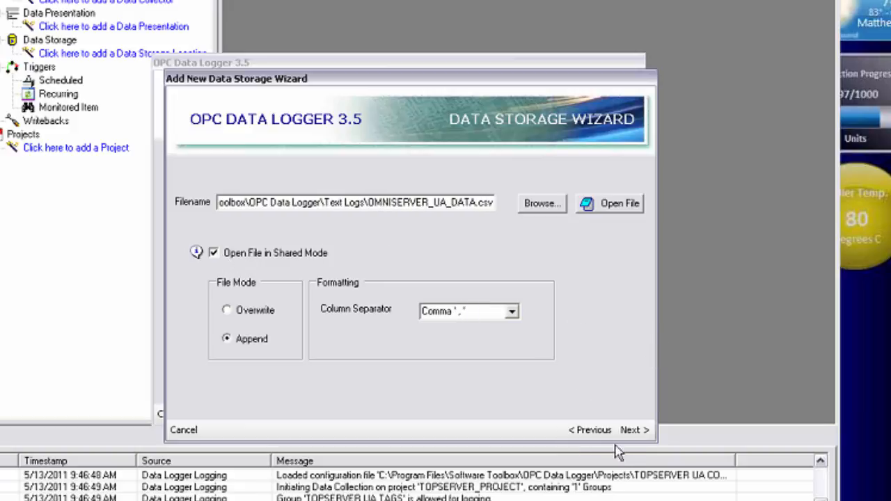
Step: Complete the text file data storage and finish adding OMNISERVER_PROJECT
click(641, 430)
click(638, 429)
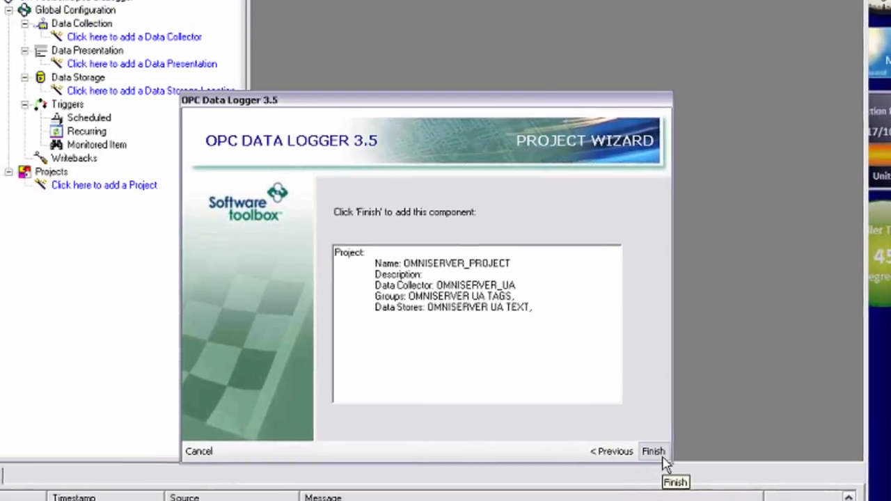
click(629, 416)
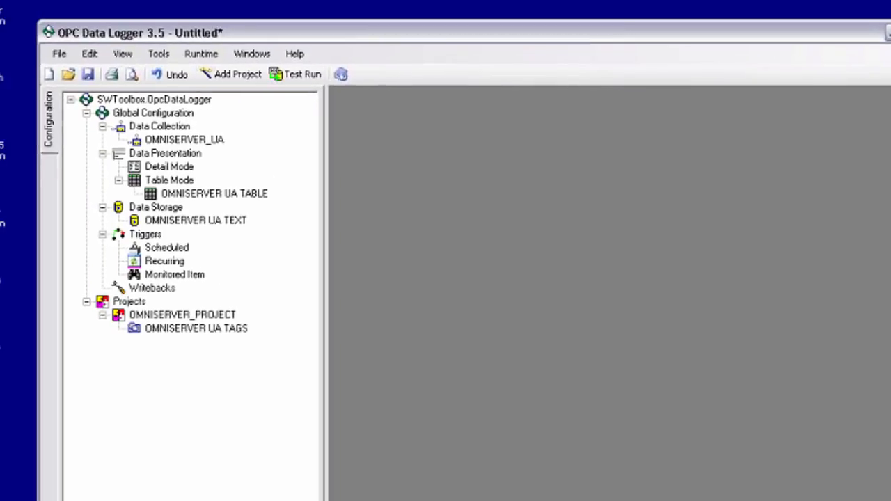
Step: Restart the runtime with the new configuration, saving it as "omniserver ua config" in Projects and agreeing to stop the current logging configuration
click(209, 54)
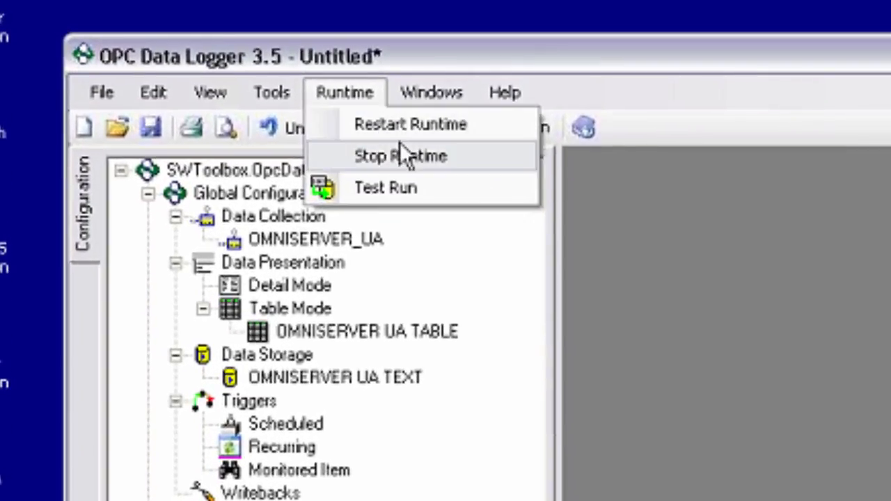
click(395, 129)
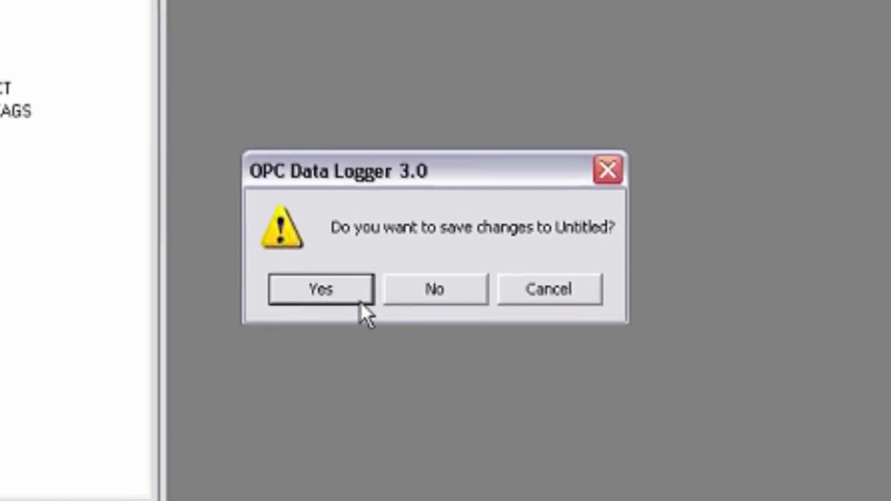
click(360, 303)
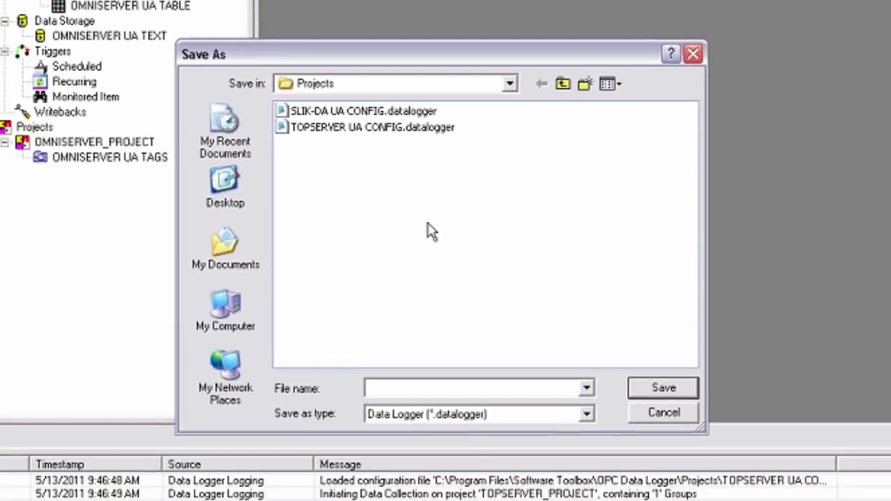
text(omniserver ua )
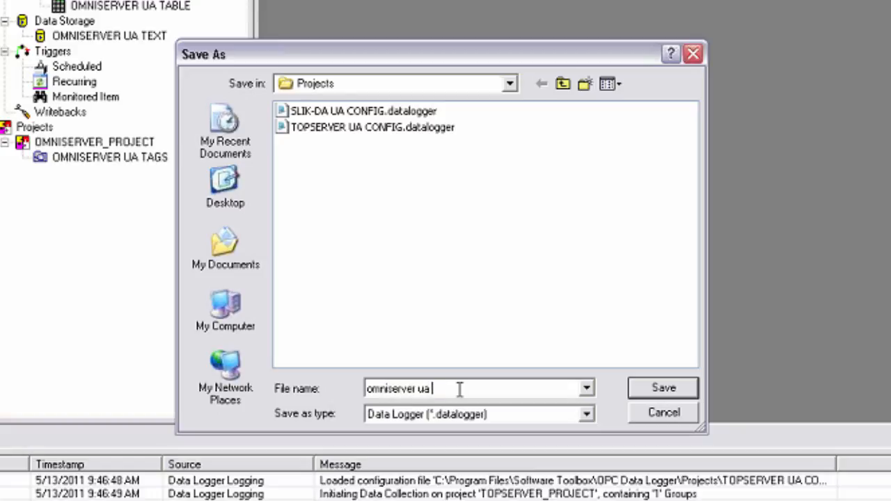
text(config)
click(665, 393)
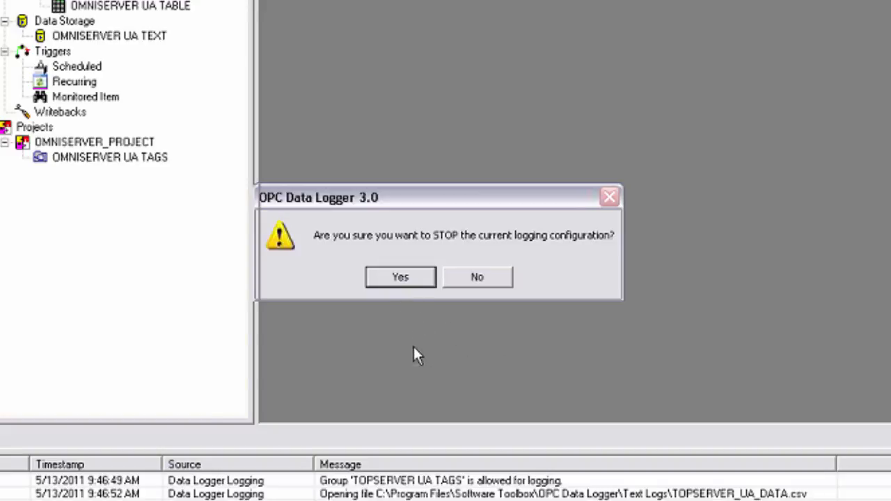
key(Return)
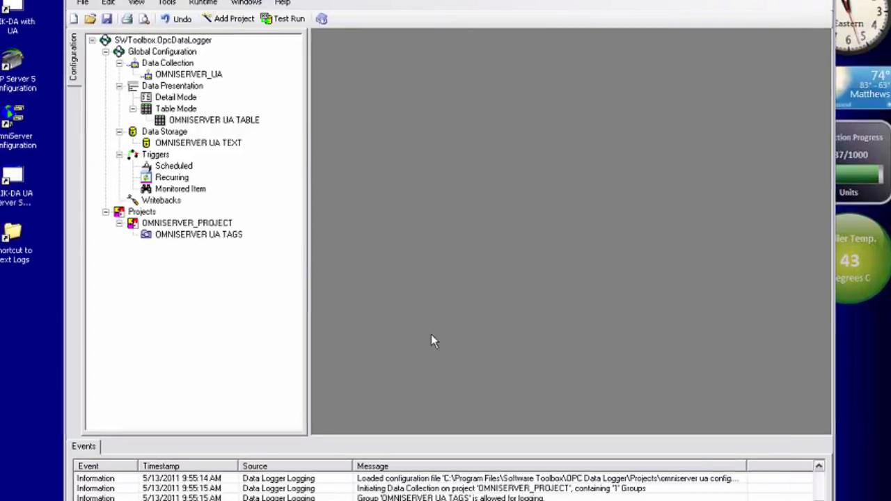
Step: Open OMNISERVER_UA_DATA.csv from the Text Logs folder as read-only in Excel and examine the logged tag values
double_click(14, 237)
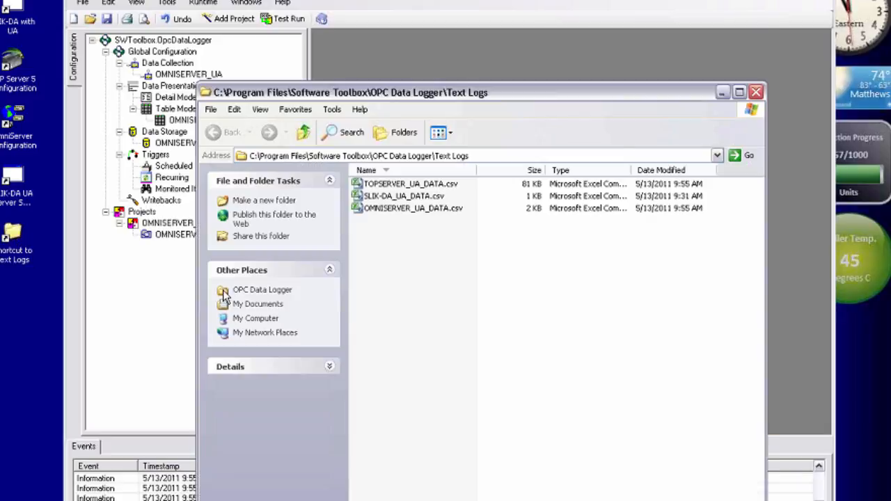
double_click(428, 209)
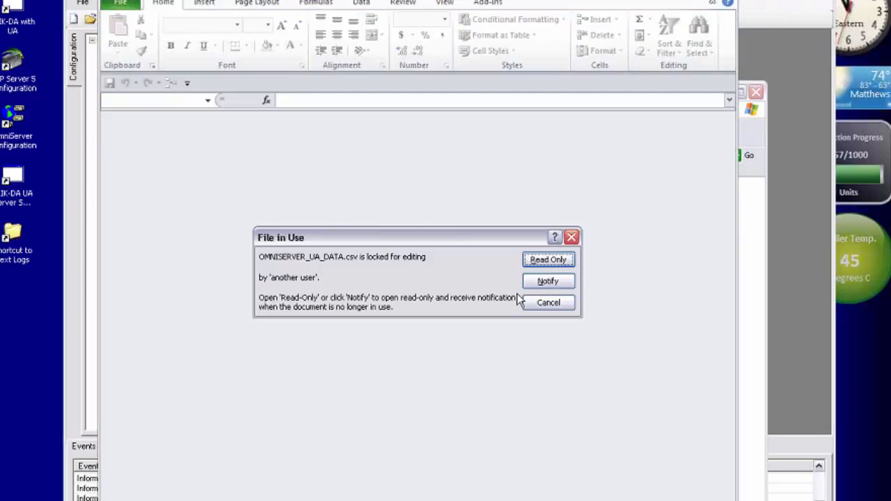
click(535, 261)
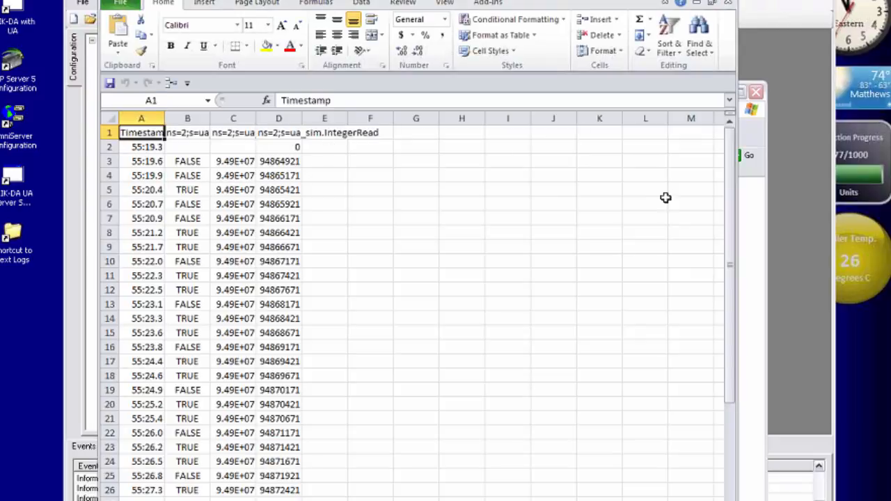
drag(731, 197, 731, 175)
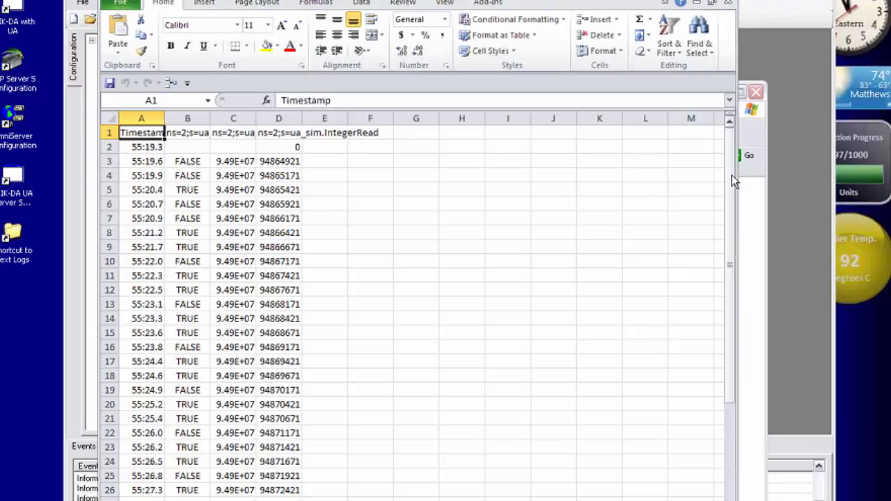